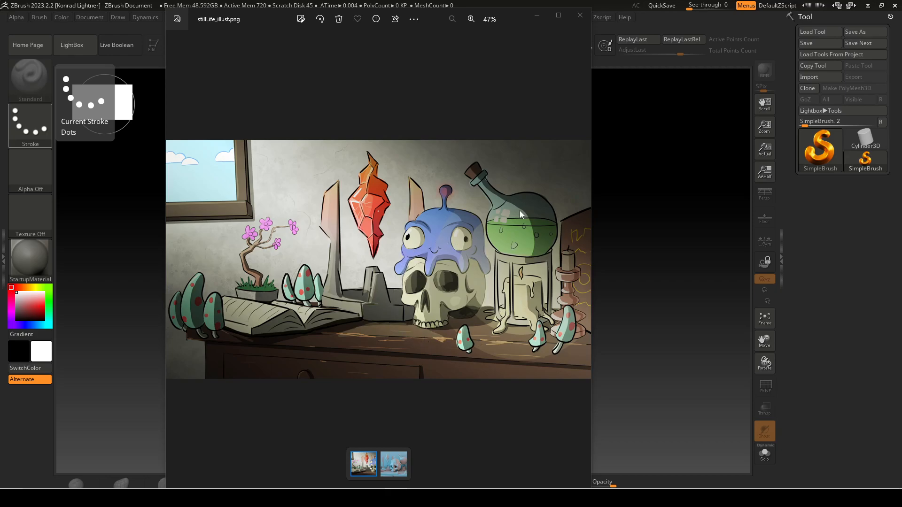
# Step: Look over the stillLife_illust.png illustration and the front-and-side skull photo in the "skull orthographic" image results before returning to ZBrush
pyautogui.moveTo(516, 20)
pyautogui.mouseDown()
pyautogui.moveTo(532, 29)
pyautogui.moveTo(11, 97)
pyautogui.moveTo(0, 108)
pyautogui.mouseUp()
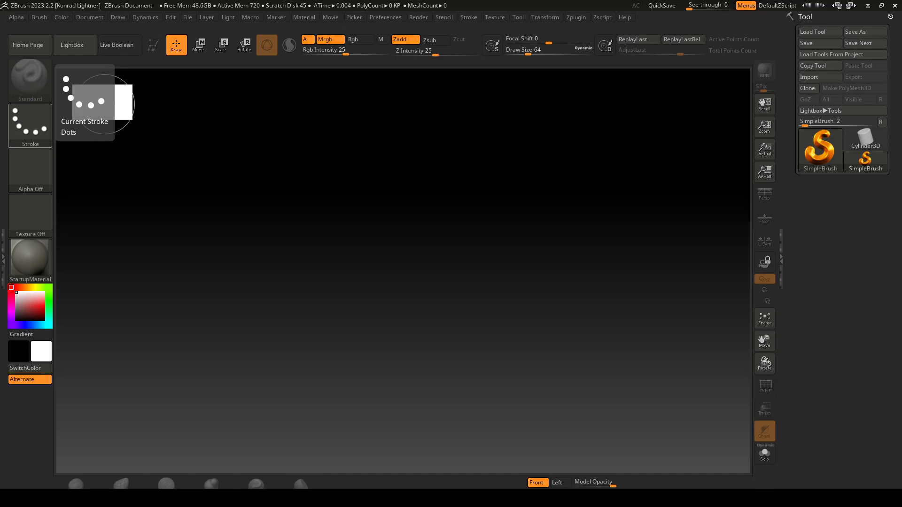
pyautogui.hotkey('alt', 'Tab')
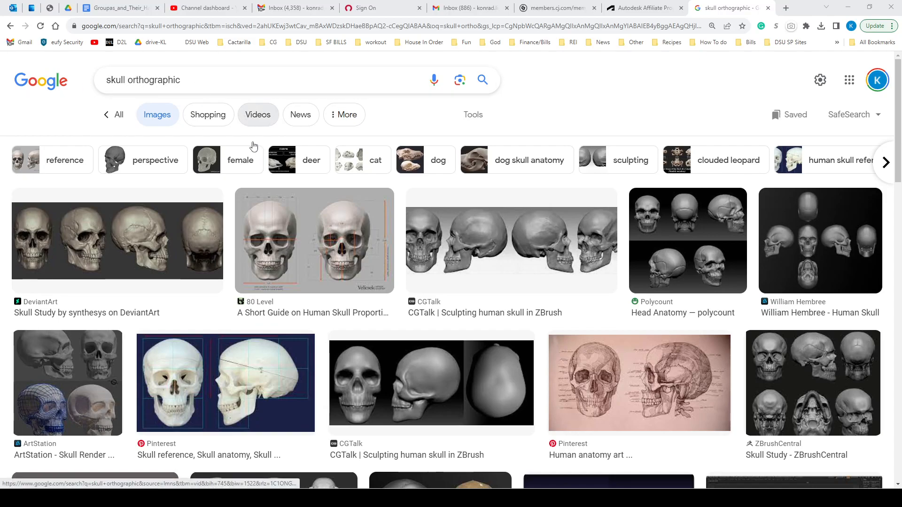
pyautogui.click(276, 403)
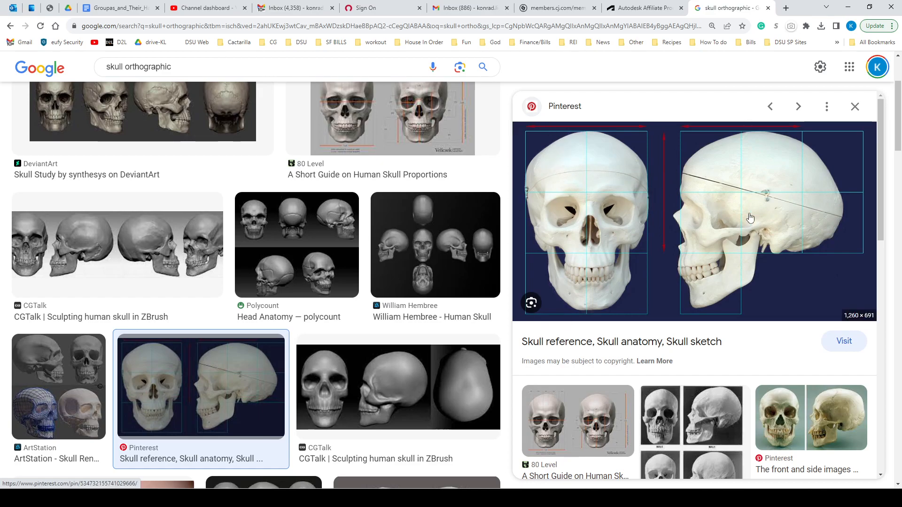
pyautogui.click(847, 10)
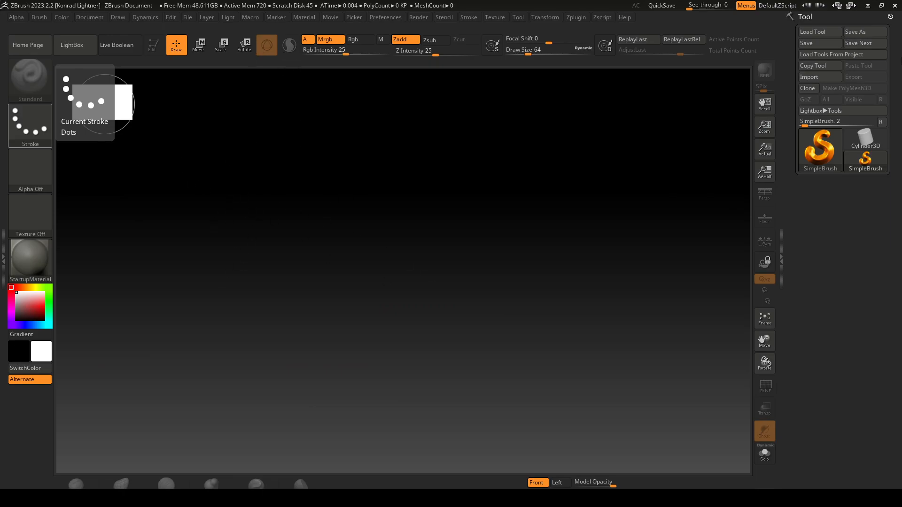
# Step: Draw a large Sphere3D in the middle of the canvas and make it an editable PolyMesh3D
pyautogui.click(820, 160)
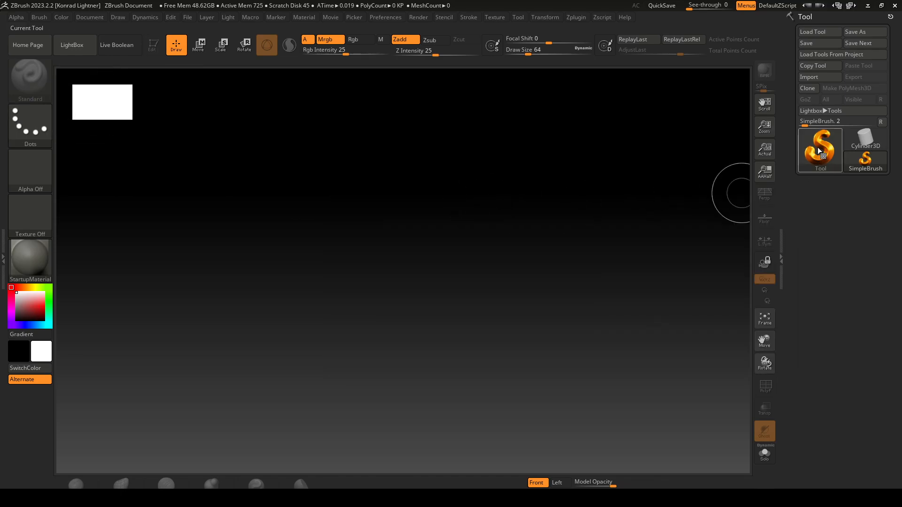
pyautogui.click(818, 150)
pyautogui.click(360, 189)
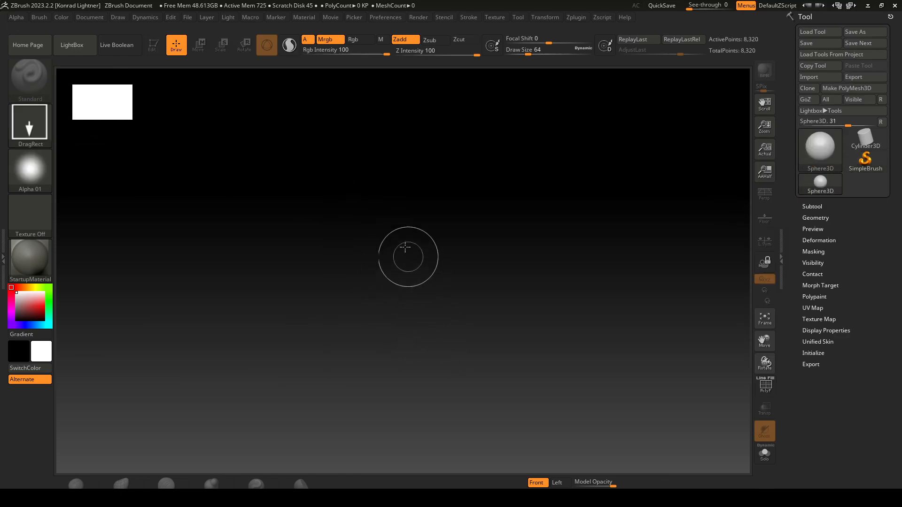
pyautogui.moveTo(404, 244); pyautogui.dragTo(406, 482)
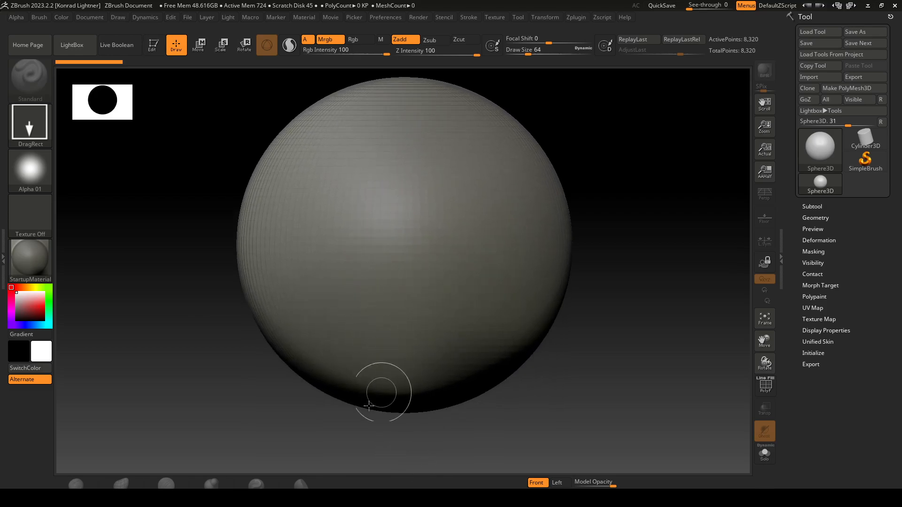
pyautogui.click(153, 51)
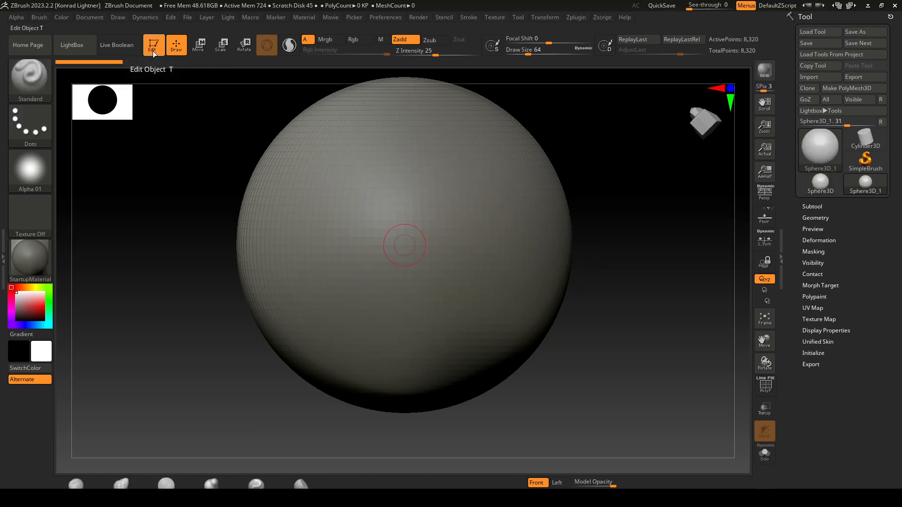
pyautogui.click(847, 88)
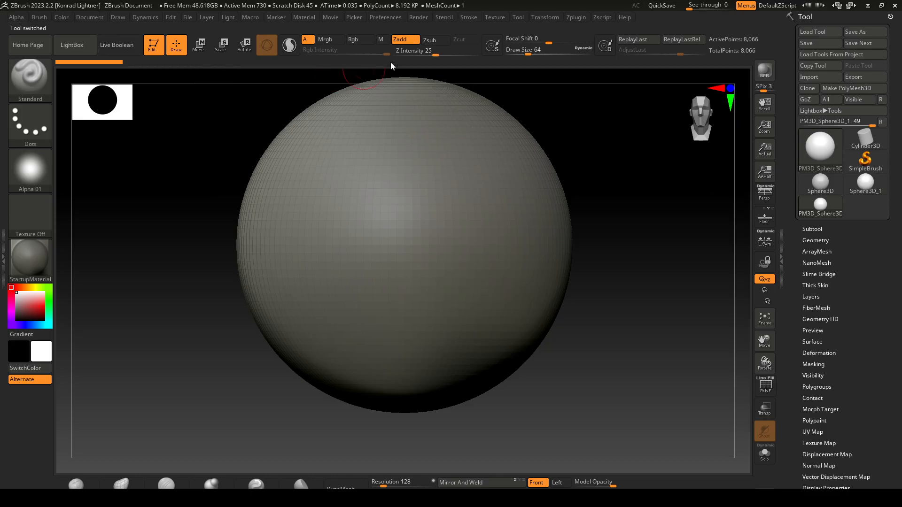
# Step: Dock the Texture palette beside the canvas and expand its Image Plane and Reference Views settings
pyautogui.click(497, 17)
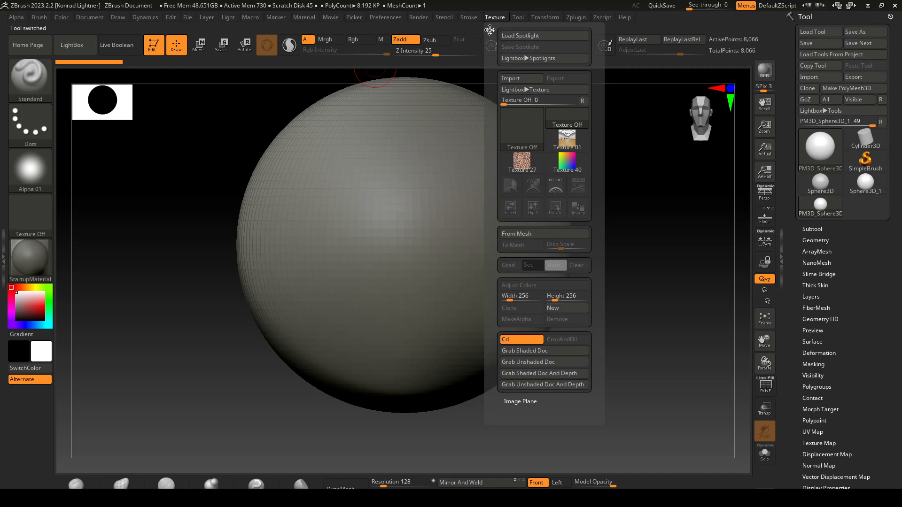
pyautogui.click(490, 29)
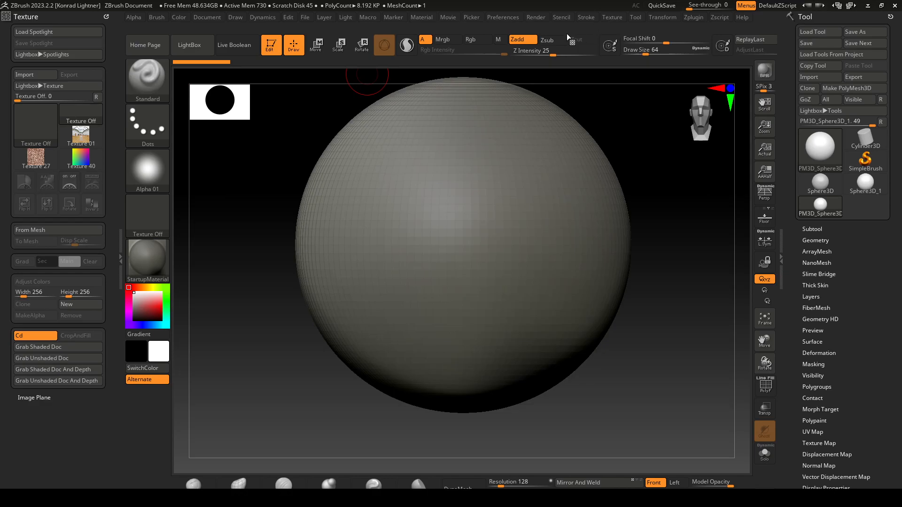
pyautogui.click(43, 399)
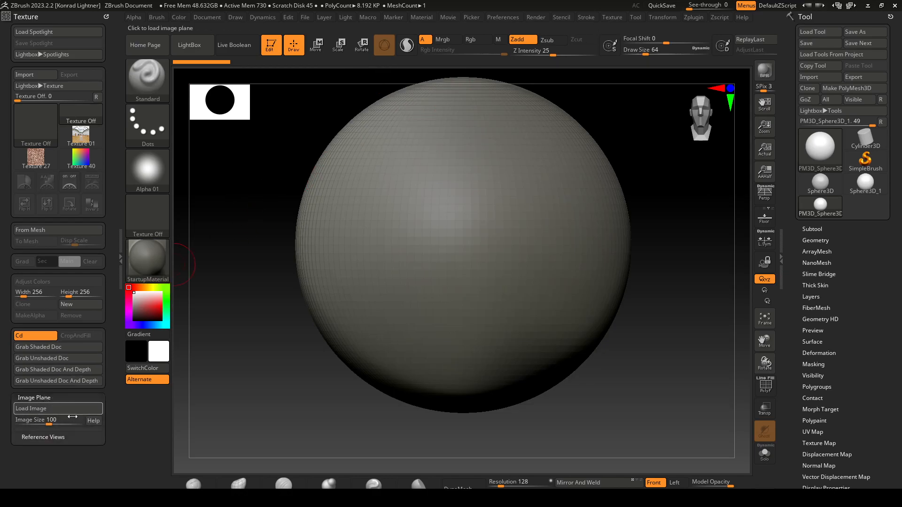
pyautogui.click(57, 441)
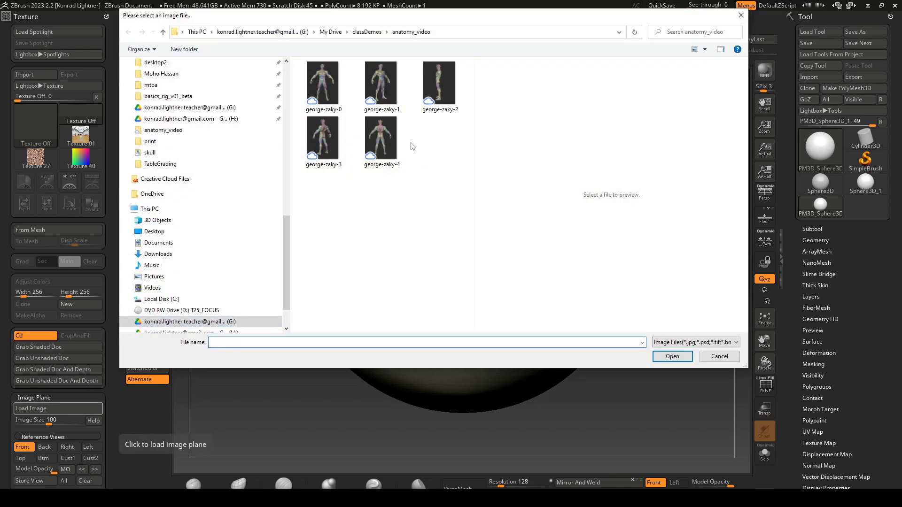
# Step: Load skullImage_front from My Drive > 3D Design 1 > filesForClass > stillLife > skull as the Front view's image plane
pyautogui.click(366, 33)
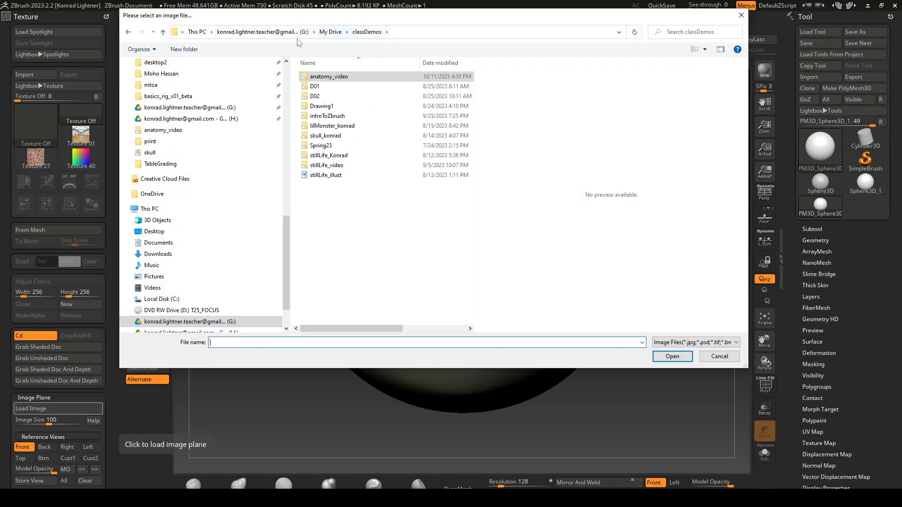
pyautogui.click(328, 33)
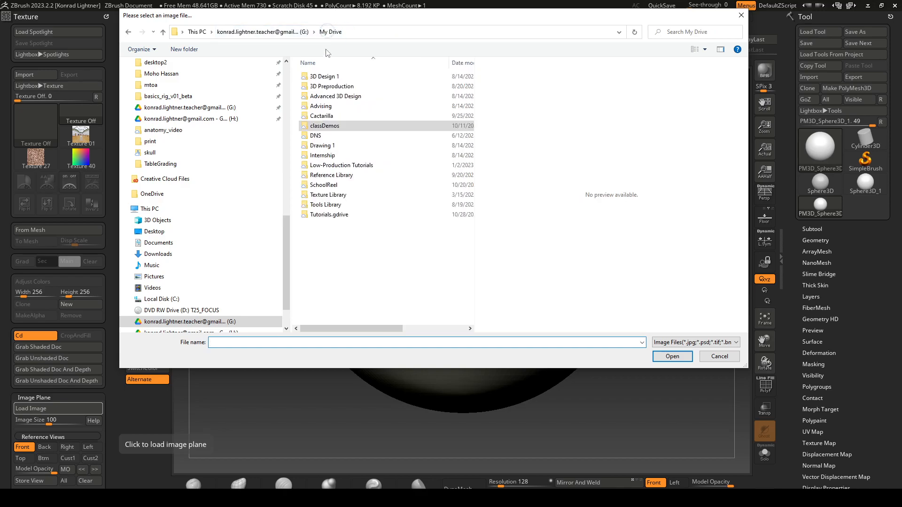
pyautogui.doubleClick(324, 77)
pyautogui.doubleClick(340, 87)
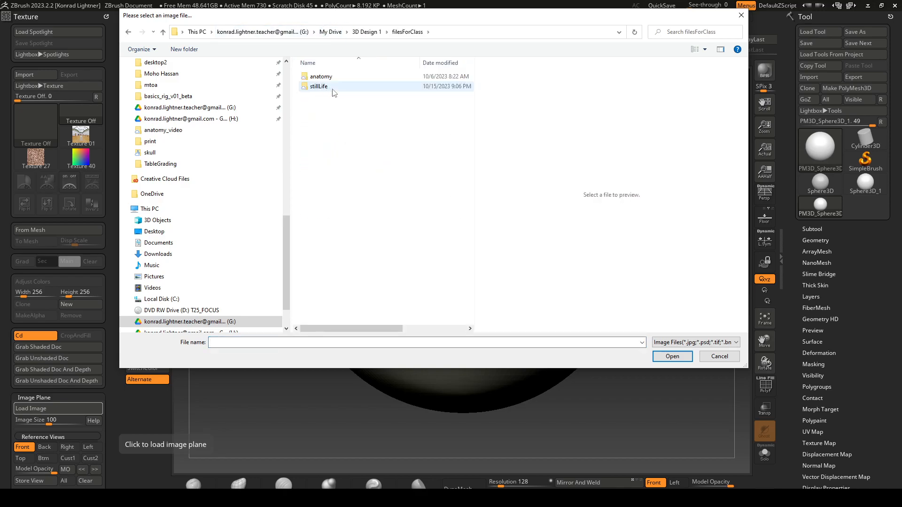
pyautogui.doubleClick(329, 87)
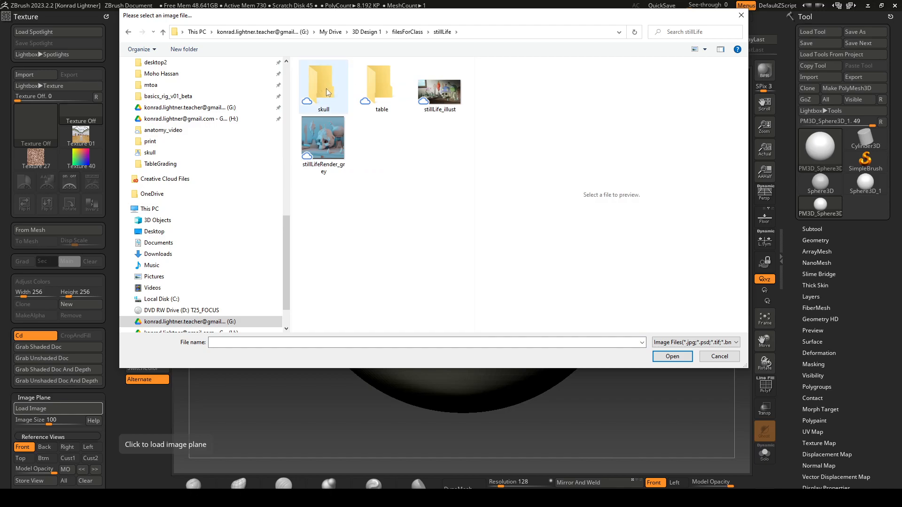
pyautogui.doubleClick(328, 92)
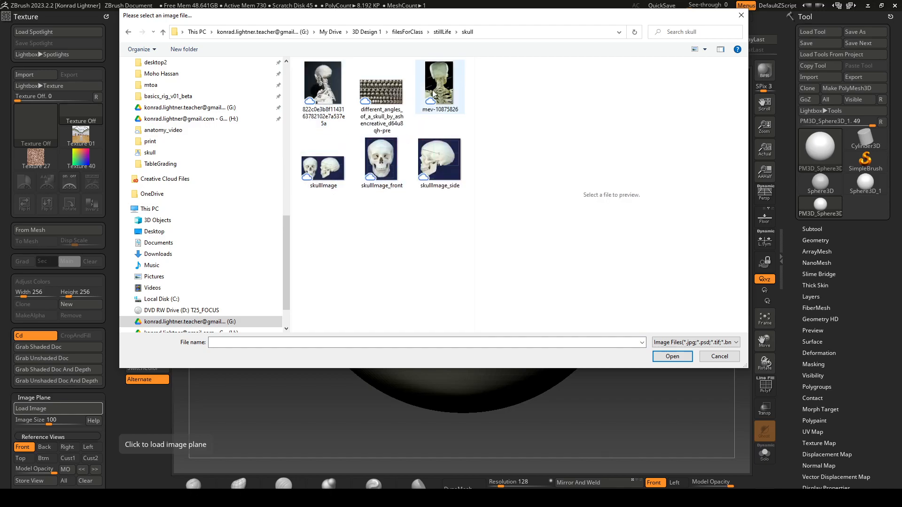
pyautogui.click(381, 162)
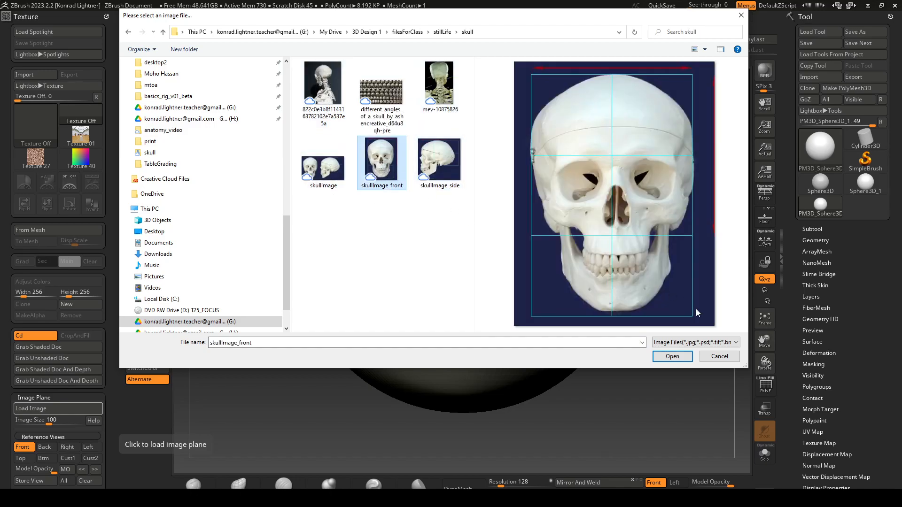
pyautogui.click(678, 359)
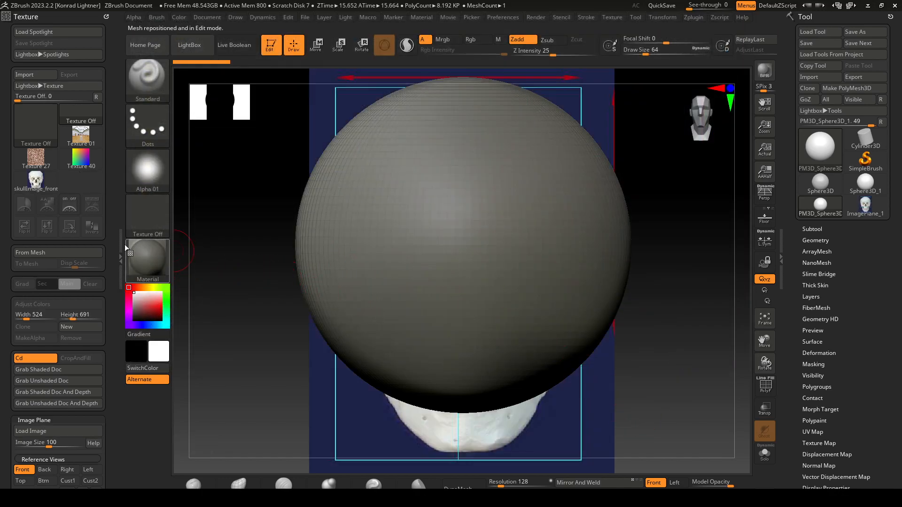
# Step: Lower the model opacity and fit the see-through sphere over the cranium of the front skull reference
pyautogui.moveTo(112, 398); pyautogui.dragTo(109, 306)
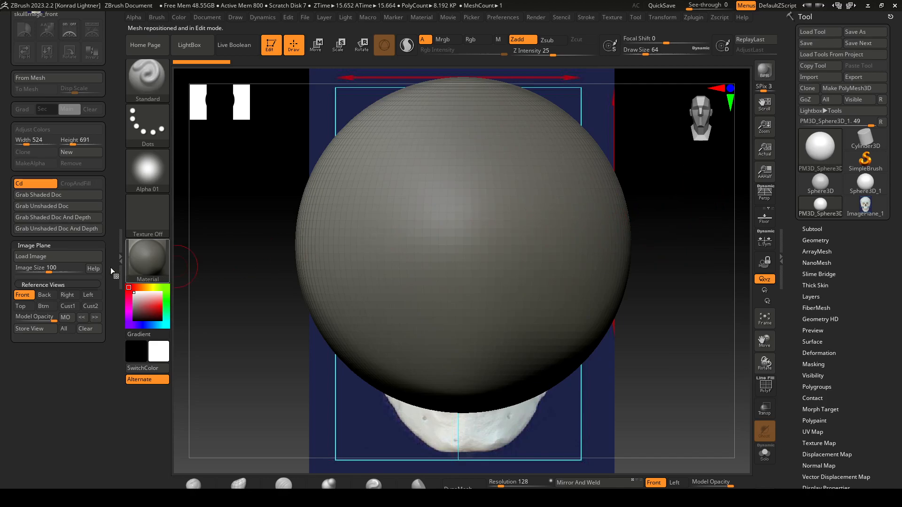
pyautogui.moveTo(52, 318); pyautogui.dragTo(35, 318)
pyautogui.keyDown('ctrl'); pyautogui.moveTo(678, 259); pyautogui.dragTo(657, 283, button='right'); pyautogui.keyUp('ctrl')
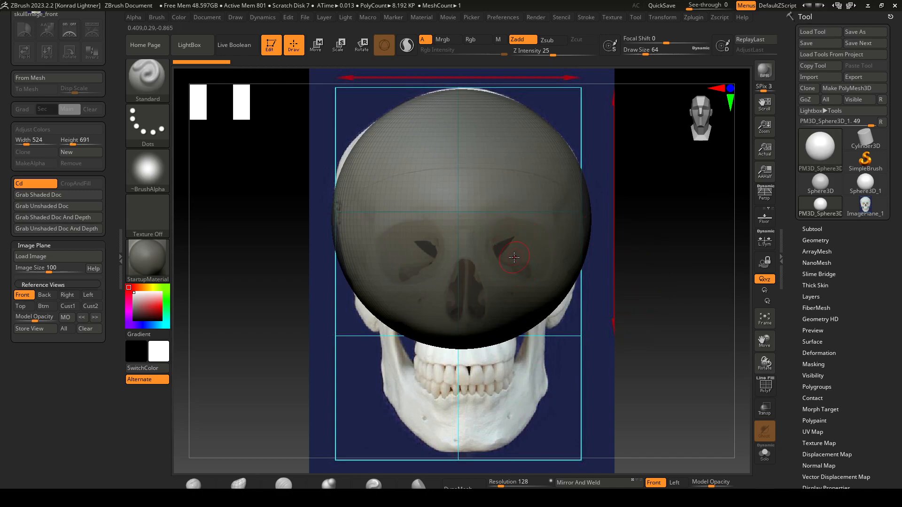
# Step: Subdivide the sphere once and carve both eye sockets over the front reference with the ClayTubes brush
pyautogui.hotkey('ctrl', 'd')
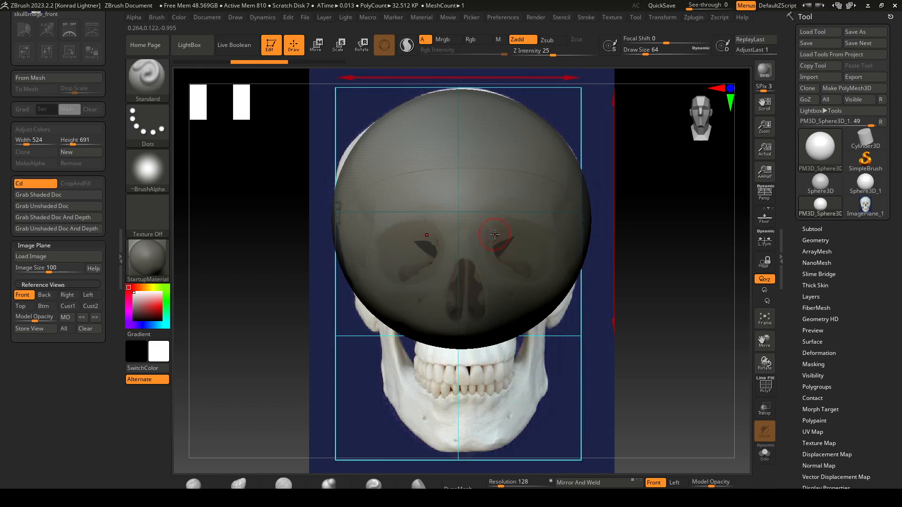
pyautogui.moveTo(494, 240)
pyautogui.keyDown('alt'); pyautogui.mouseDown()
pyautogui.moveTo(505, 241)
pyautogui.moveTo(498, 249)
pyautogui.moveTo(521, 239)
pyautogui.moveTo(508, 265)
pyautogui.moveTo(529, 236)
pyautogui.moveTo(526, 273)
pyautogui.moveTo(512, 259)
pyautogui.moveTo(530, 231)
pyautogui.moveTo(528, 261)
pyautogui.moveTo(510, 235)
pyautogui.moveTo(515, 254)
pyautogui.moveTo(503, 260)
pyautogui.moveTo(515, 247)
pyautogui.moveTo(517, 270)
pyautogui.moveTo(539, 243)
pyautogui.moveTo(497, 234)
pyautogui.moveTo(543, 249)
pyautogui.mouseUp(); pyautogui.keyUp('alt')
pyautogui.press('b')
pyautogui.press('c')
pyautogui.press('t')
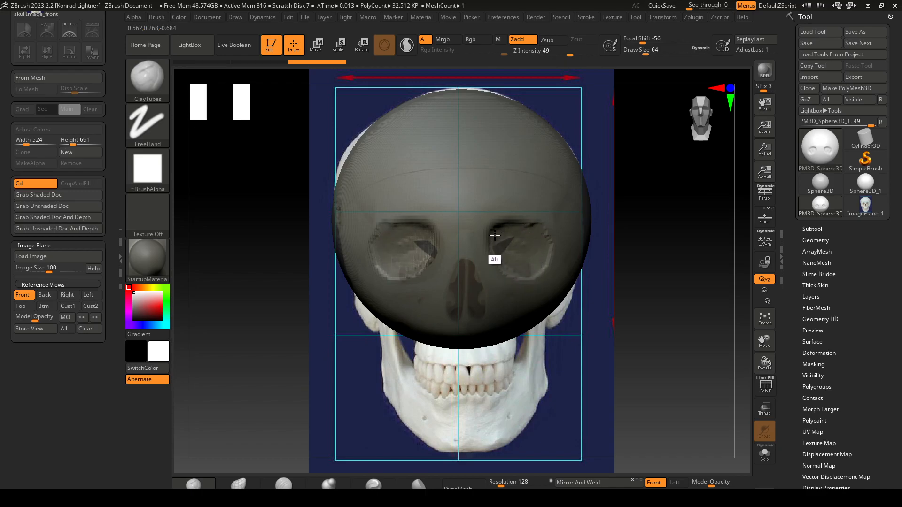
pyautogui.keyDown('alt'); pyautogui.moveTo(501, 265); pyautogui.dragTo(520, 263); pyautogui.keyUp('alt')
pyautogui.moveTo(502, 250)
pyautogui.keyDown('alt'); pyautogui.mouseDown()
pyautogui.moveTo(520, 259)
pyautogui.moveTo(544, 254)
pyautogui.mouseUp(); pyautogui.keyUp('alt')
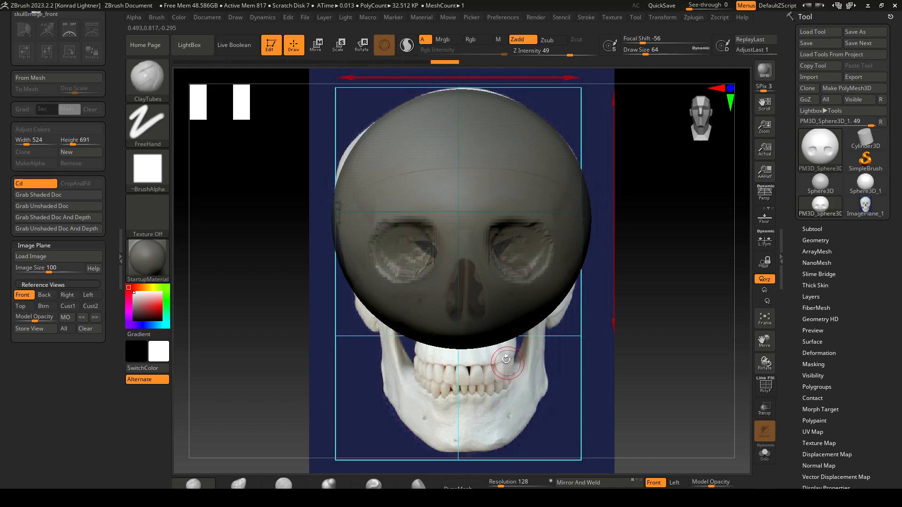
pyautogui.moveTo(419, 248)
pyautogui.keyDown('alt'); pyautogui.mouseDown()
pyautogui.moveTo(428, 237)
pyautogui.moveTo(426, 263)
pyautogui.mouseUp(); pyautogui.keyUp('alt')
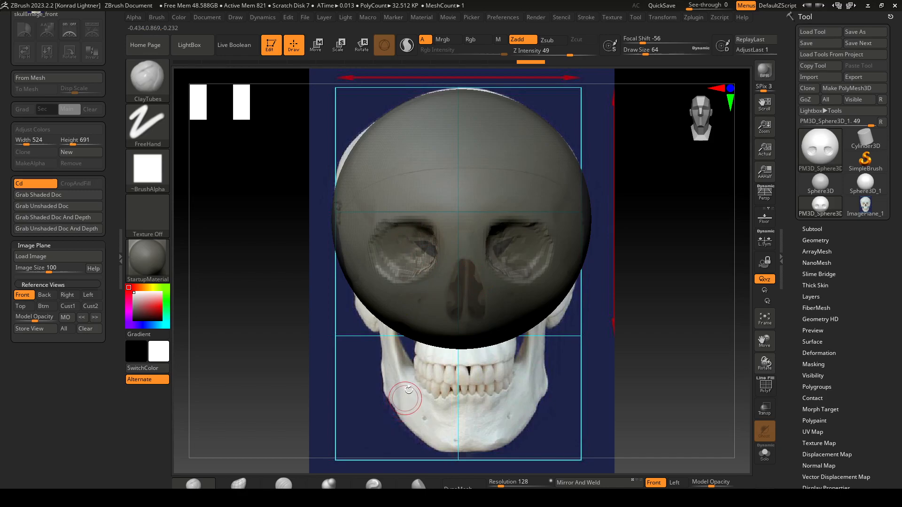
pyautogui.moveTo(603, 322)
pyautogui.mouseDown()
pyautogui.moveTo(484, 322)
pyautogui.moveTo(608, 322)
pyautogui.mouseUp()
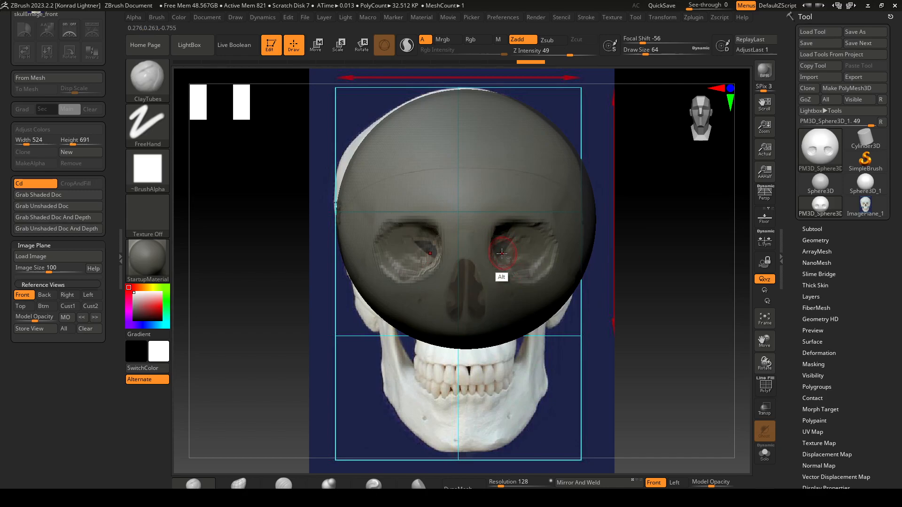
pyautogui.moveTo(505, 262)
pyautogui.keyDown('alt'); pyautogui.mouseDown()
pyautogui.moveTo(521, 239)
pyautogui.moveTo(508, 242)
pyautogui.moveTo(533, 241)
pyautogui.mouseUp(); pyautogui.keyUp('alt')
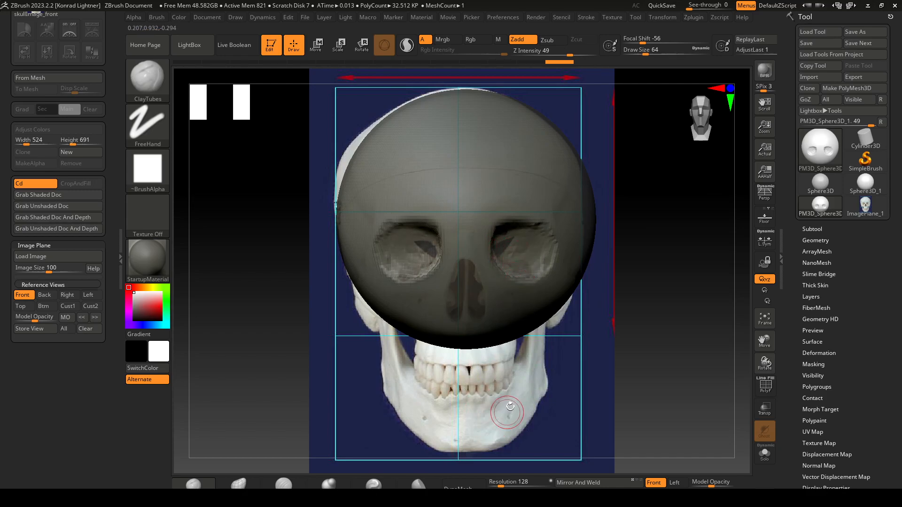
# Step: Store the aligned Front view and load skullImage_side as the image plane for the Left reference view
pyautogui.click(43, 330)
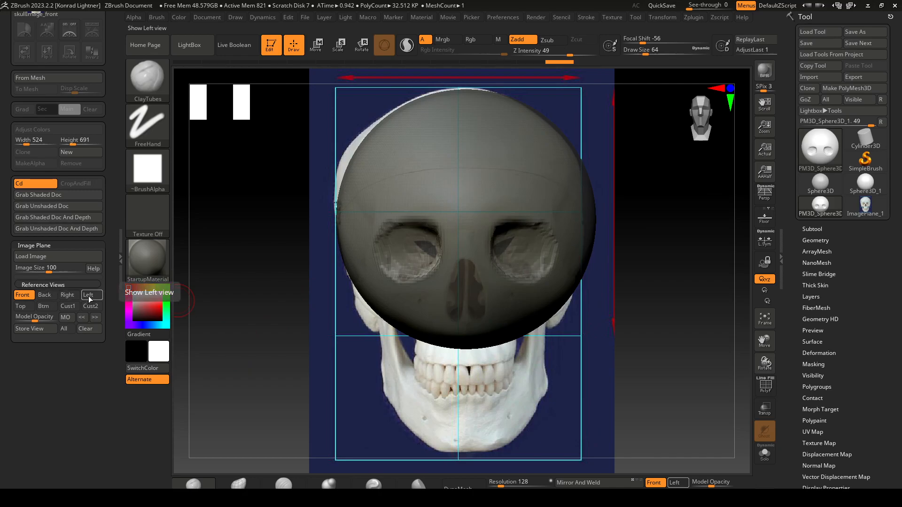
pyautogui.click(72, 296)
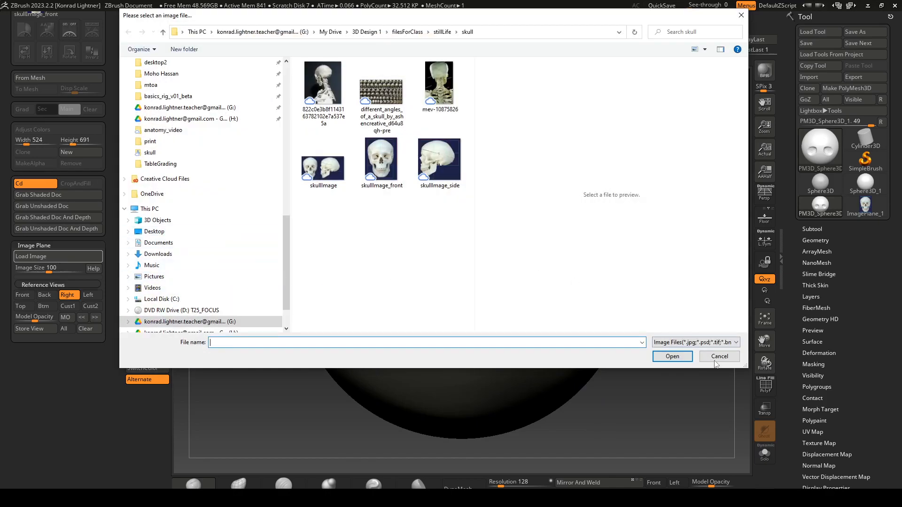
pyautogui.click(714, 358)
pyautogui.click(88, 295)
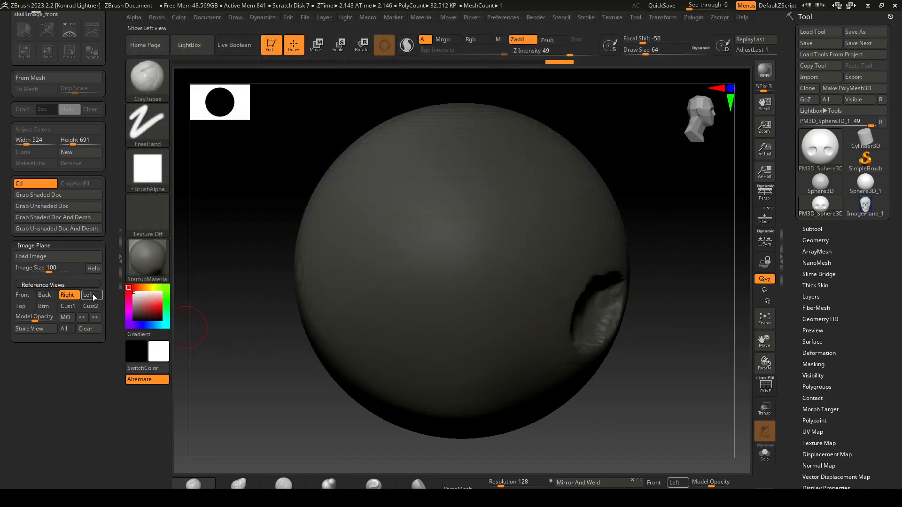
pyautogui.click(57, 256)
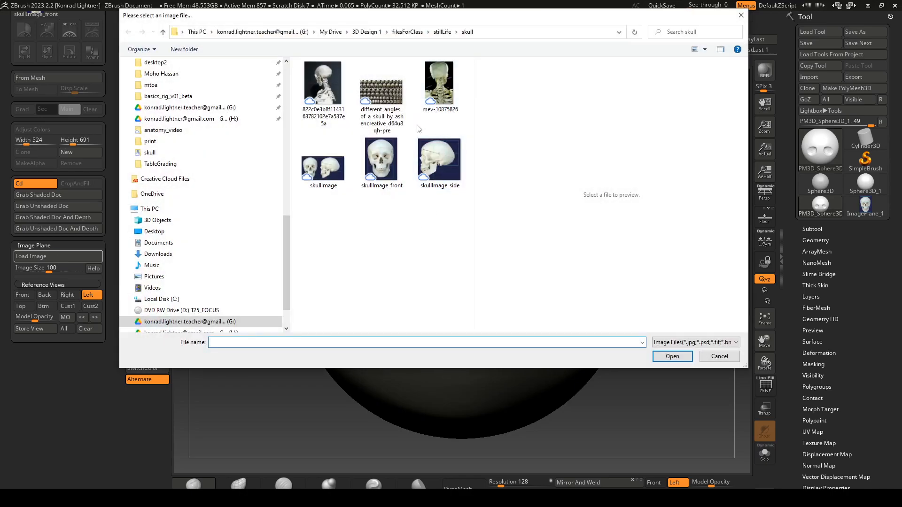
pyautogui.click(450, 164)
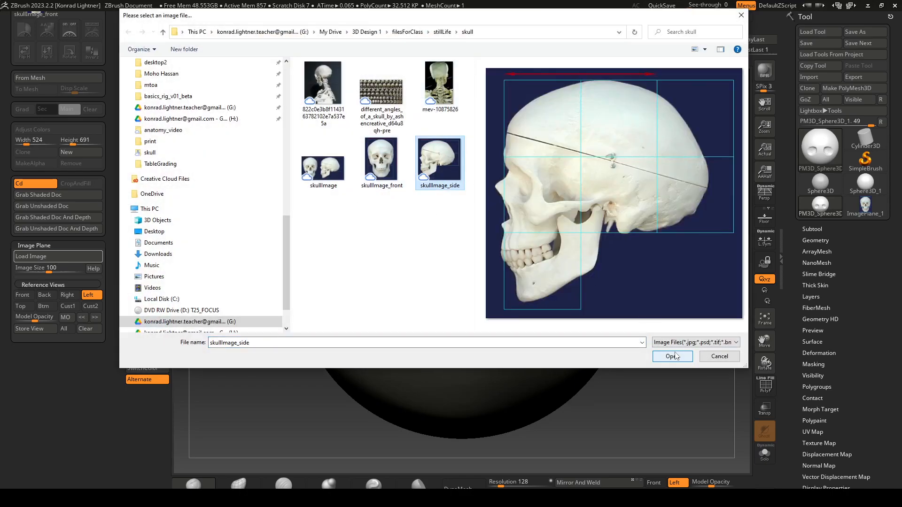
pyautogui.click(673, 356)
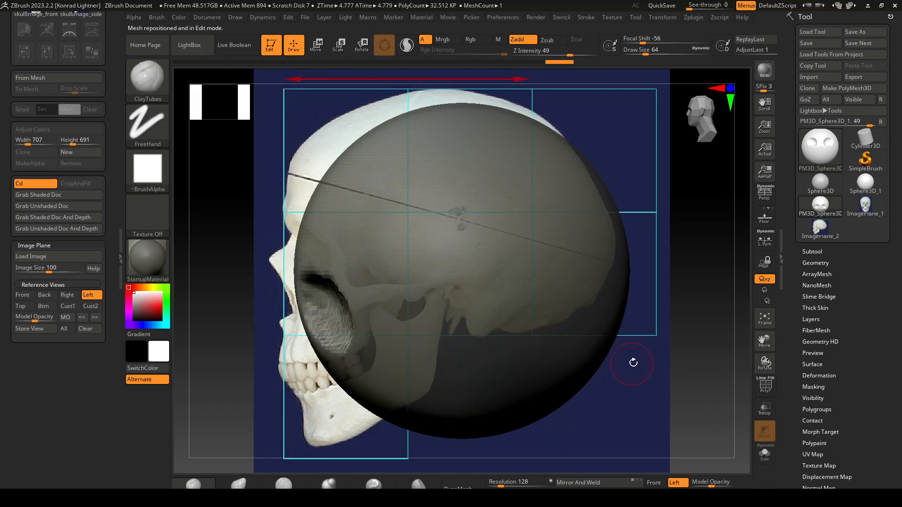
# Step: Fit the sphere over the front part of the cranium in the side reference, aligned with the forehead and crown
pyautogui.keyDown('alt'); pyautogui.moveTo(646, 377); pyautogui.dragTo(587, 329); pyautogui.keyUp('alt')
pyautogui.moveTo(451, 378)
pyautogui.keyDown('alt'); pyautogui.mouseDown()
pyautogui.moveTo(471, 374)
pyautogui.moveTo(452, 373)
pyautogui.mouseUp(); pyautogui.keyUp('alt')
pyautogui.moveTo(452, 373)
pyautogui.keyDown('alt'); pyautogui.mouseDown(button='right')
pyautogui.moveTo(491, 371)
pyautogui.moveTo(449, 366)
pyautogui.moveTo(489, 377)
pyautogui.moveTo(558, 365)
pyautogui.moveTo(480, 376)
pyautogui.mouseUp(button='right'); pyautogui.keyUp('alt')
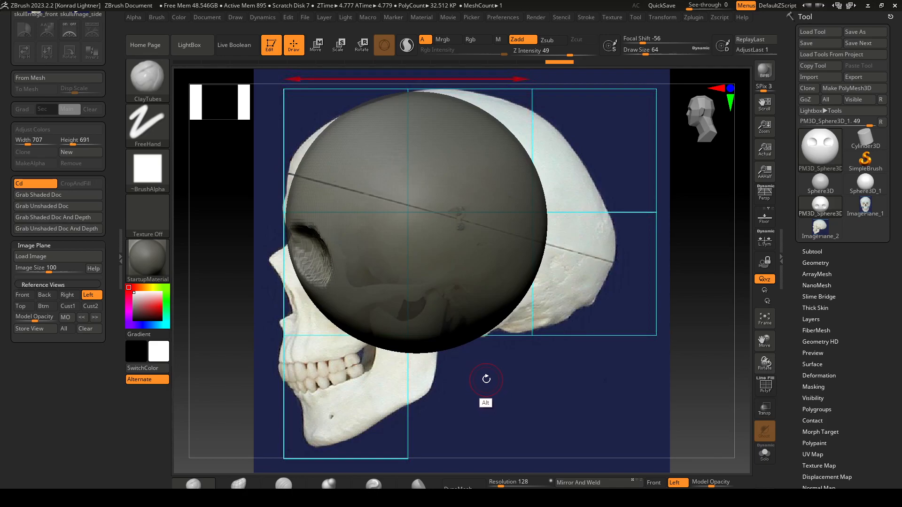
# Step: Fine-tune the sphere's fit against the side skull reference and store the aligned view for the Left reference
pyautogui.moveTo(491, 384)
pyautogui.keyDown('alt'); pyautogui.mouseDown(button='right')
pyautogui.moveTo(538, 367)
pyautogui.moveTo(487, 385)
pyautogui.mouseUp(button='right'); pyautogui.keyUp('alt')
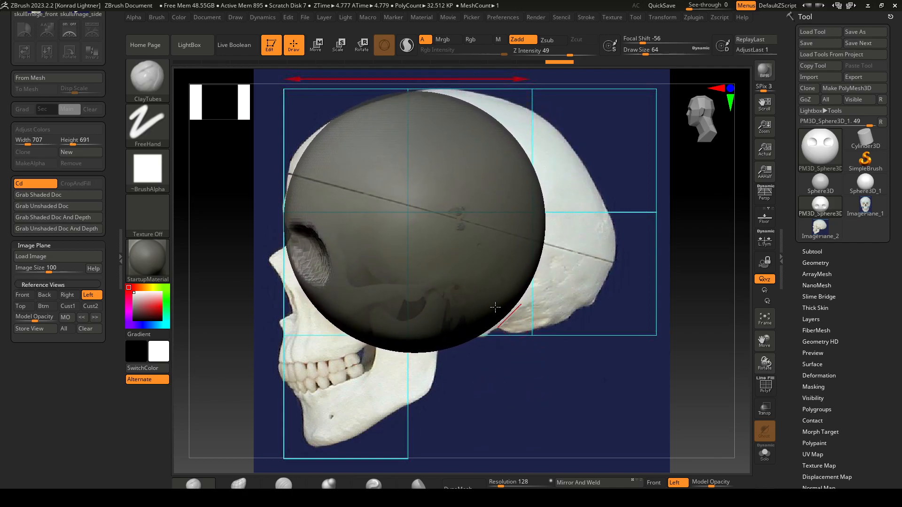
pyautogui.click(29, 328)
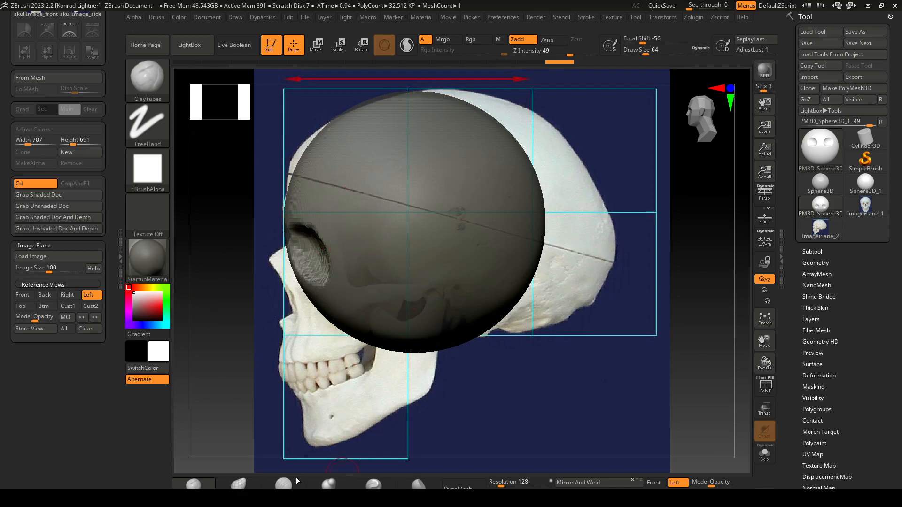
# Step: Pull the sphere's forehead out to the side reference outline using the Move Topological brush at a draw size of about 251
pyautogui.click(238, 484)
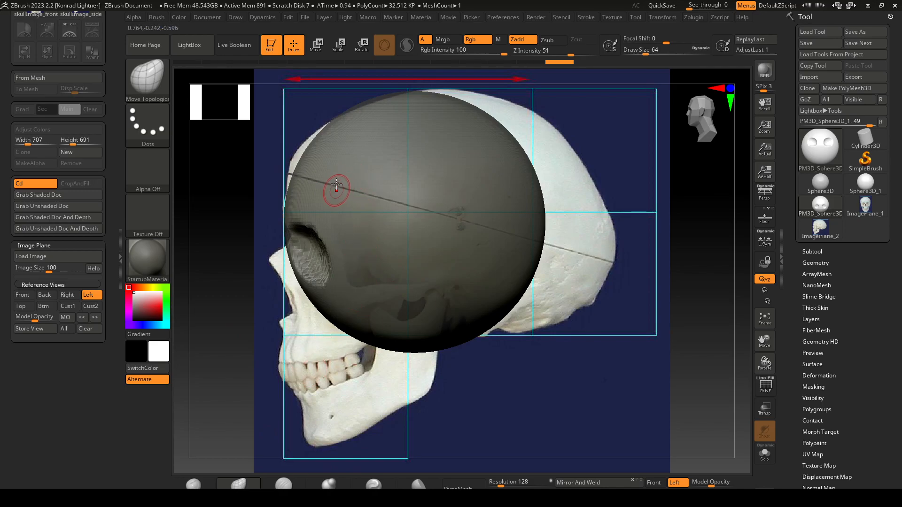
pyautogui.press('s')
pyautogui.moveTo(340, 184); pyautogui.dragTo(361, 185)
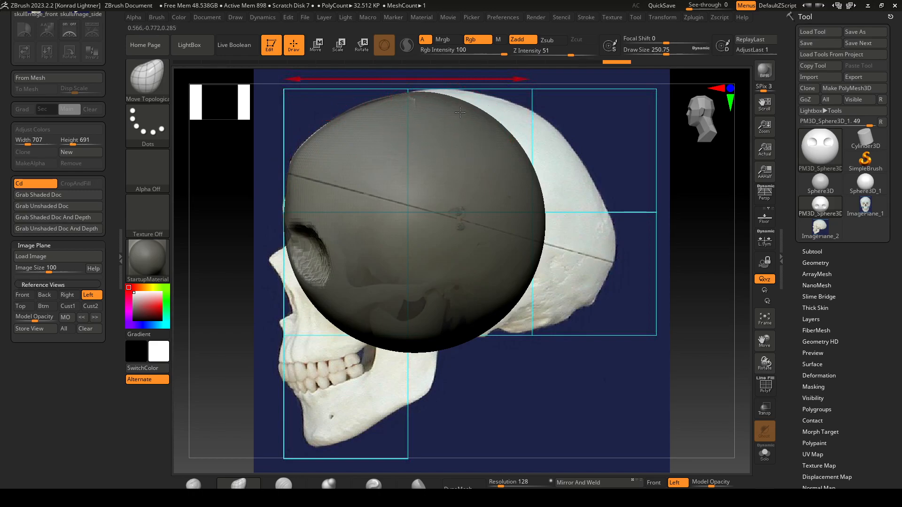
# Step: Stretch the back and crown of the sphere to the side reference's cranium outline with a draw size of about 648
pyautogui.press('s')
pyautogui.moveTo(463, 126); pyautogui.dragTo(498, 127)
pyautogui.moveTo(504, 183)
pyautogui.mouseDown()
pyautogui.moveTo(548, 304)
pyautogui.moveTo(583, 306)
pyautogui.mouseUp()
pyautogui.moveTo(570, 193); pyautogui.dragTo(603, 170)
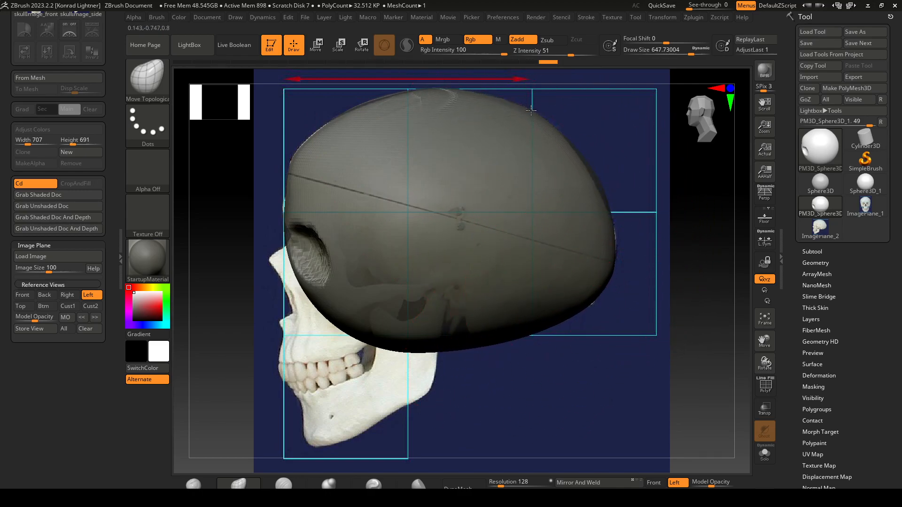
# Step: Raise the underside of the cranium slightly in the side view and return to the Front reference view
pyautogui.moveTo(478, 329); pyautogui.dragTo(478, 322)
pyautogui.moveTo(375, 336); pyautogui.dragTo(375, 330)
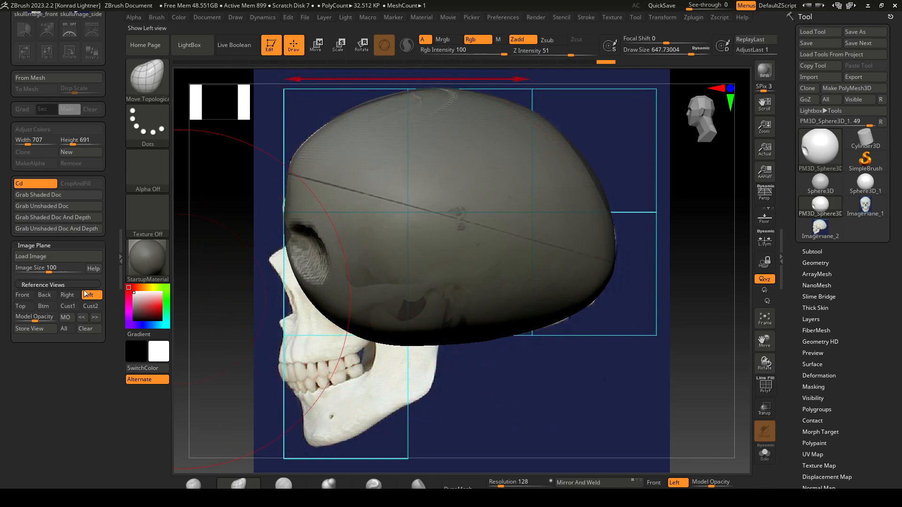
pyautogui.click(22, 295)
pyautogui.press('b')
pyautogui.press('c')
pyautogui.press('t')
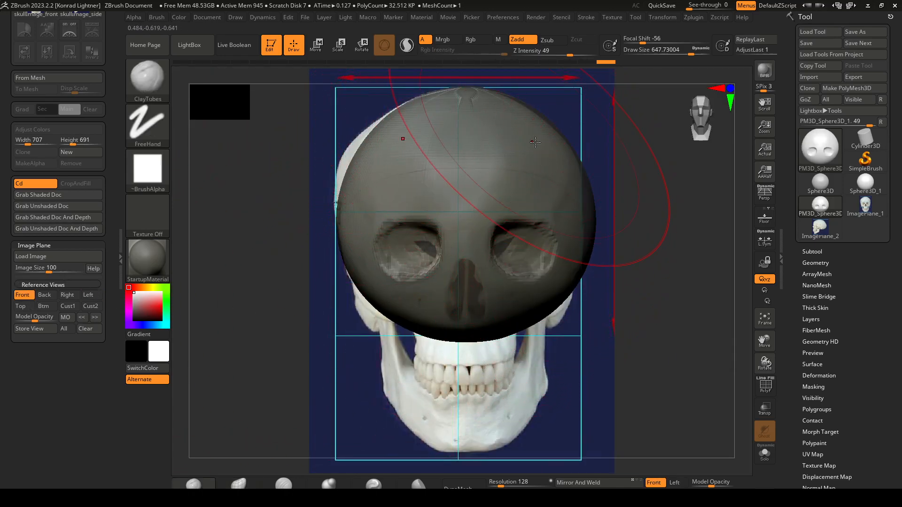
pyautogui.moveTo(550, 133); pyautogui.dragTo(565, 149)
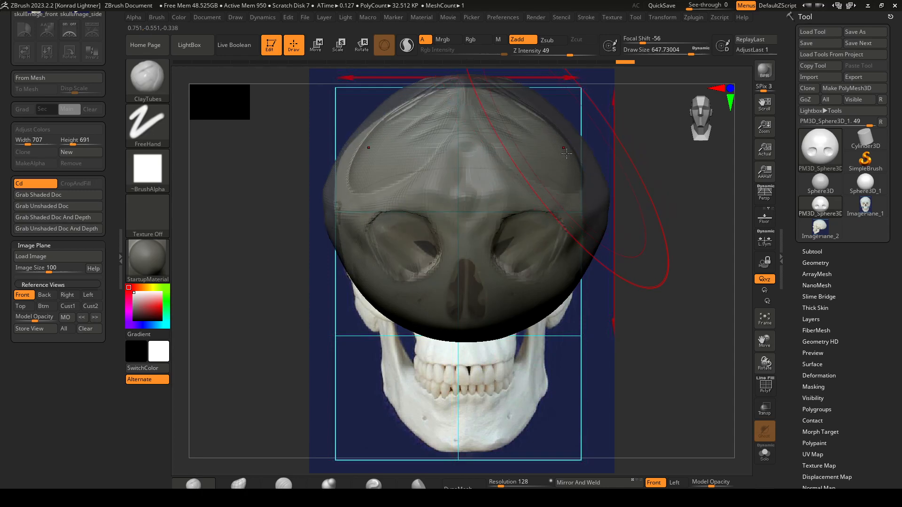
pyautogui.hotkey('ctrl', 'z')
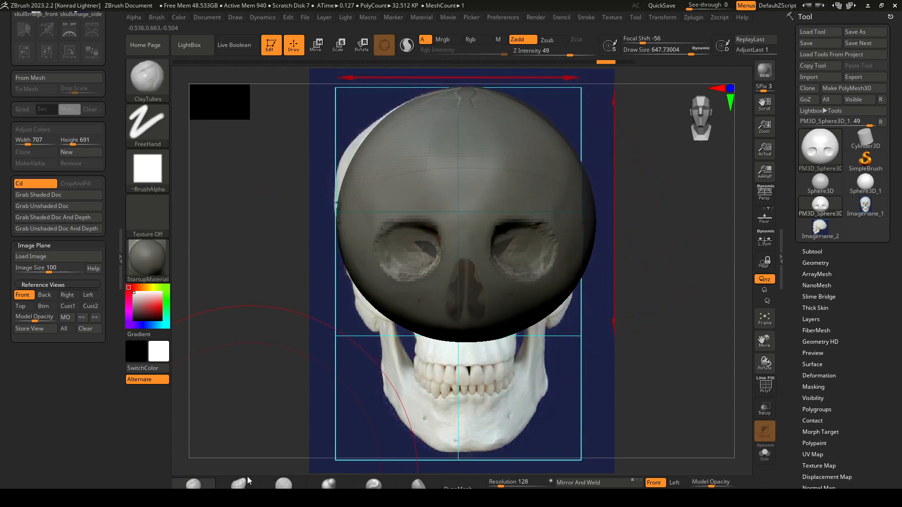
# Step: Select the Move Topological brush, set its draw size to about 299 and smooth the uneven spot on the crown
pyautogui.press('b')
pyautogui.press('m')
pyautogui.press('t')
pyautogui.click(35, 331)
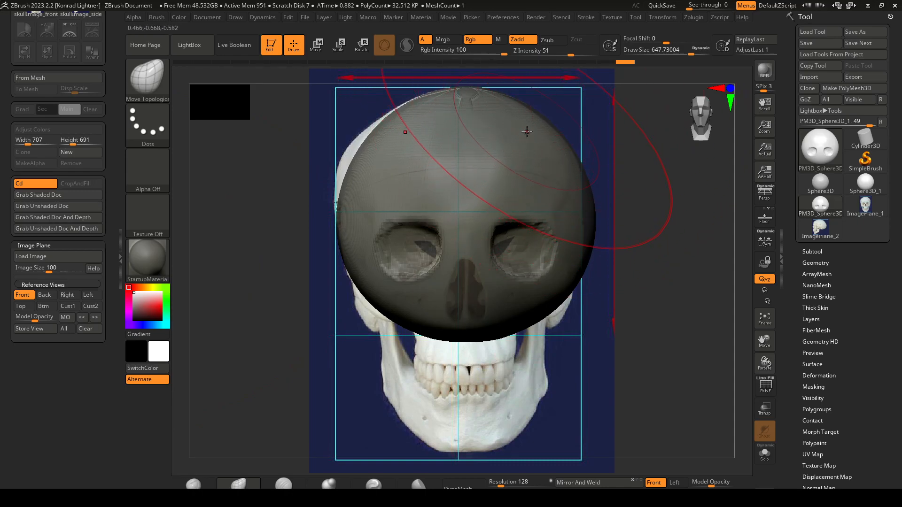
pyautogui.press('s')
pyautogui.moveTo(531, 136); pyautogui.dragTo(510, 136)
pyautogui.keyDown('shift'); pyautogui.moveTo(455, 120); pyautogui.dragTo(486, 108); pyautogui.keyUp('shift')
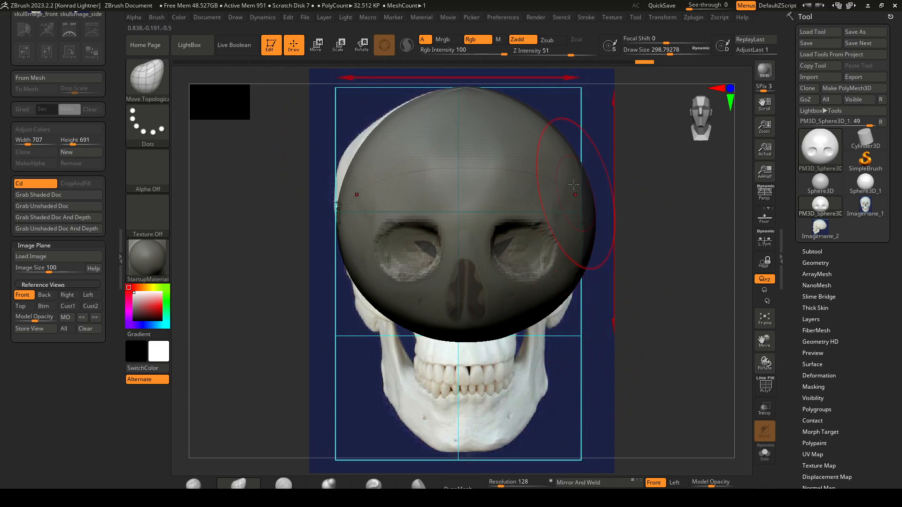
pyautogui.moveTo(556, 314); pyautogui.dragTo(564, 305)
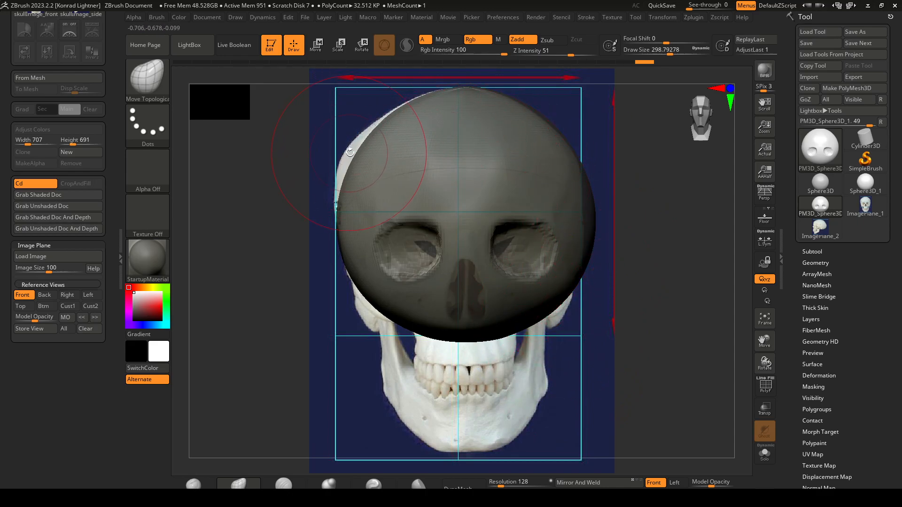
pyautogui.moveTo(358, 153); pyautogui.dragTo(328, 146)
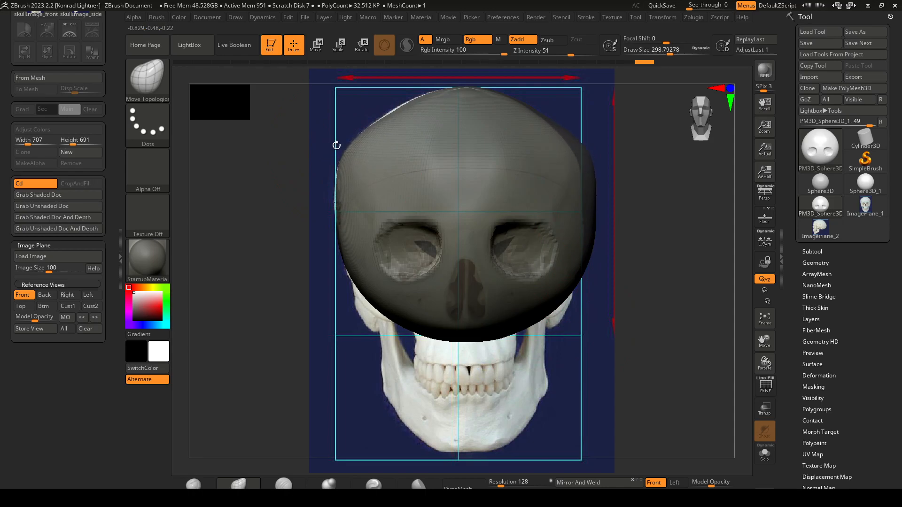
pyautogui.hotkey('ctrl', 'z')
pyautogui.hotkey('ctrl', 'z')
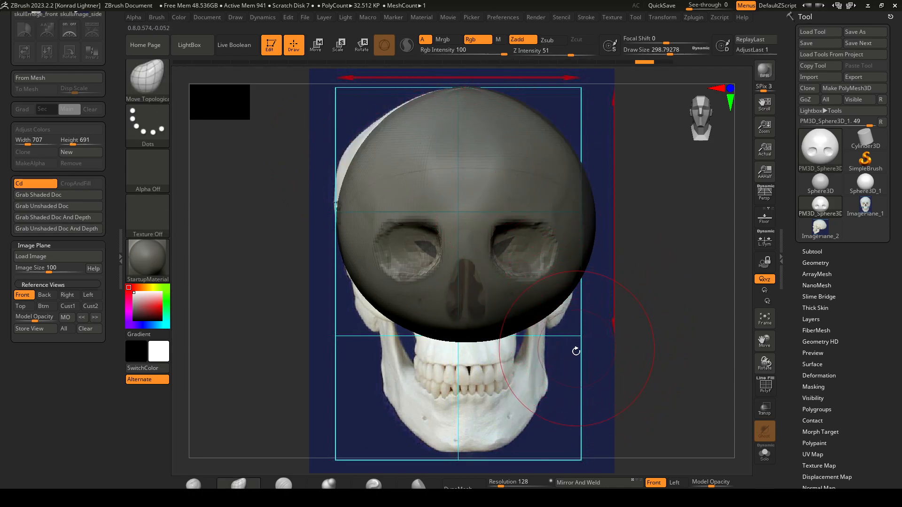
# Step: Carve the nasal opening over the front reference with the ClayTubes brush at a draw size of about 65
pyautogui.moveTo(586, 365)
pyautogui.mouseDown()
pyautogui.moveTo(553, 365)
pyautogui.moveTo(584, 359)
pyautogui.mouseUp()
pyautogui.click(201, 487)
pyautogui.press('s')
pyautogui.moveTo(434, 233)
pyautogui.mouseDown()
pyautogui.moveTo(413, 234)
pyautogui.moveTo(427, 236)
pyautogui.mouseUp()
pyautogui.press('s')
pyautogui.moveTo(463, 287); pyautogui.dragTo(442, 284)
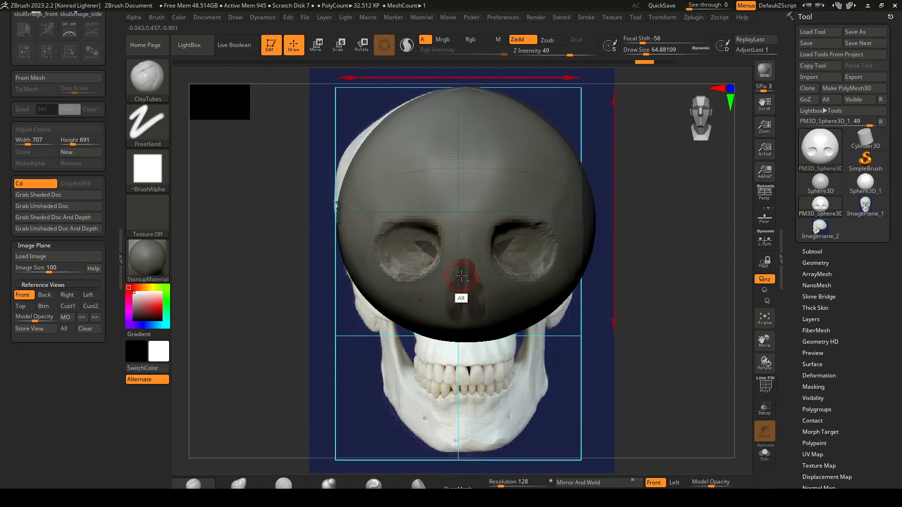
pyautogui.keyDown('alt'); pyautogui.moveTo(453, 313); pyautogui.dragTo(460, 277); pyautogui.keyUp('alt')
pyautogui.keyDown('alt'); pyautogui.moveTo(456, 314); pyautogui.dragTo(459, 275); pyautogui.keyUp('alt')
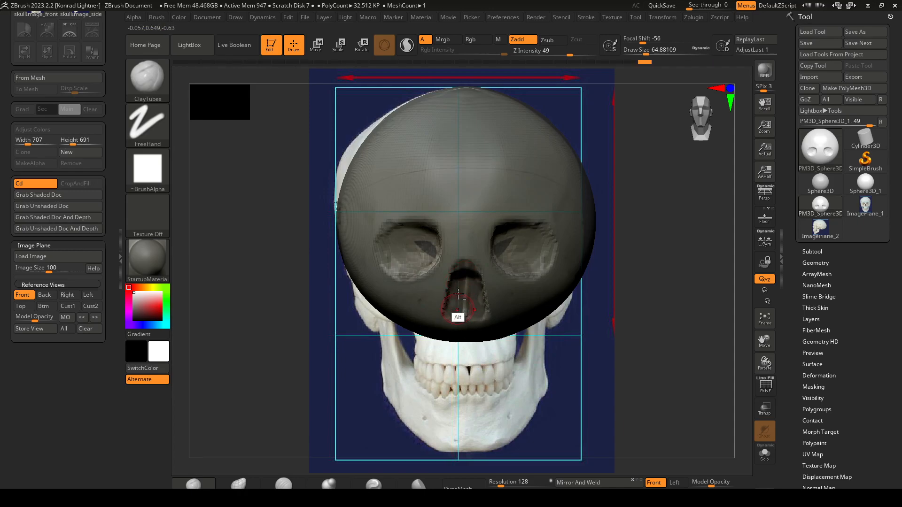
pyautogui.keyDown('alt'); pyautogui.moveTo(458, 305); pyautogui.dragTo(461, 273); pyautogui.keyUp('alt')
pyautogui.moveTo(607, 345); pyautogui.dragTo(611, 314)
pyautogui.moveTo(393, 374); pyautogui.dragTo(468, 347)
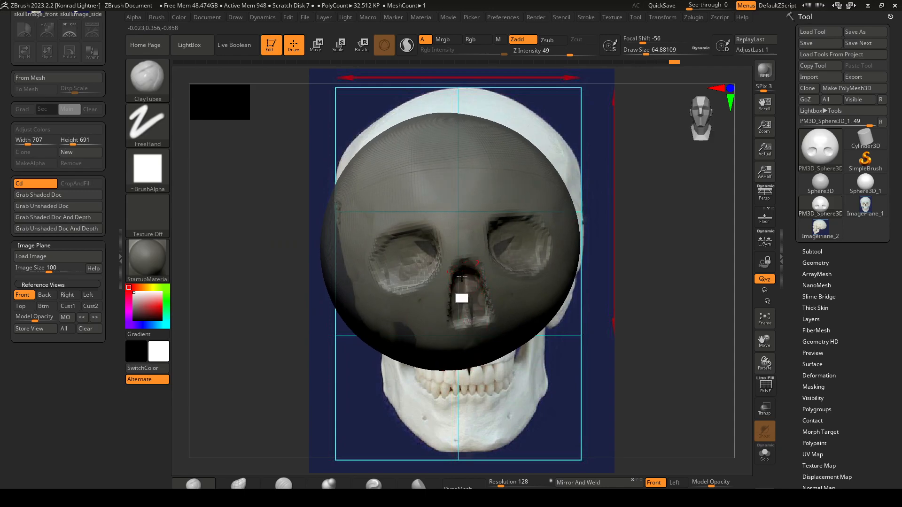
pyautogui.moveTo(593, 325); pyautogui.dragTo(579, 354)
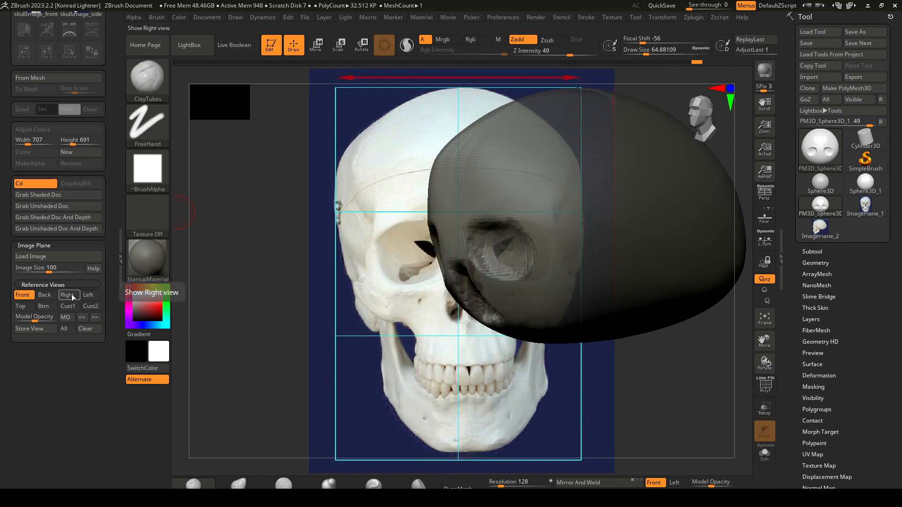
# Step: In the Left reference view, pull the lower face forward toward the upper jaw with Move Topological at a draw size of about 202
pyautogui.click(90, 295)
pyautogui.press('s')
pyautogui.moveTo(360, 365); pyautogui.dragTo(375, 367)
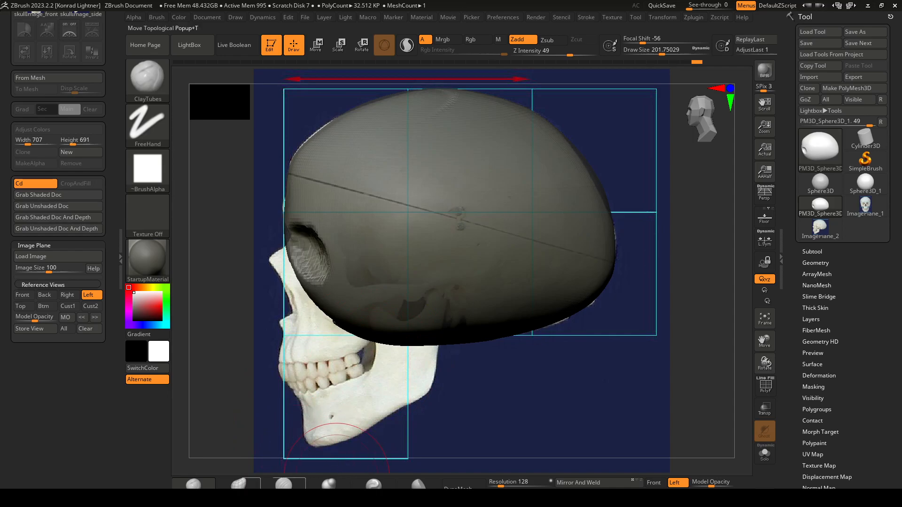
pyautogui.click(238, 484)
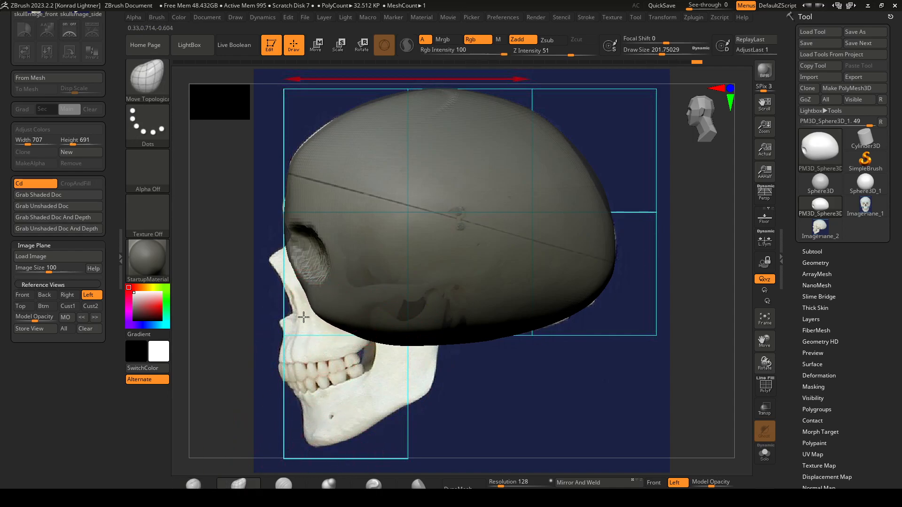
pyautogui.moveTo(307, 362); pyautogui.dragTo(349, 343)
# Step: Reshape the lower face around the nasal opening from several angles and reduce the brush draw size to about 104
pyautogui.moveTo(451, 350)
pyautogui.mouseDown()
pyautogui.moveTo(495, 344)
pyautogui.moveTo(417, 266)
pyautogui.moveTo(419, 245)
pyautogui.moveTo(430, 219)
pyautogui.moveTo(466, 222)
pyautogui.mouseUp()
pyautogui.moveTo(455, 224); pyautogui.dragTo(461, 215)
pyautogui.moveTo(560, 238); pyautogui.dragTo(522, 282)
pyautogui.moveTo(468, 208)
pyautogui.mouseDown()
pyautogui.moveTo(473, 198)
pyautogui.moveTo(463, 204)
pyautogui.mouseUp()
pyautogui.hotkey('ctrl', 'z')
pyautogui.moveTo(413, 300)
pyautogui.mouseDown()
pyautogui.moveTo(442, 335)
pyautogui.moveTo(484, 313)
pyautogui.mouseUp()
pyautogui.press('s')
pyautogui.moveTo(517, 270)
pyautogui.mouseDown()
pyautogui.moveTo(510, 266)
pyautogui.moveTo(502, 344)
pyautogui.mouseUp()
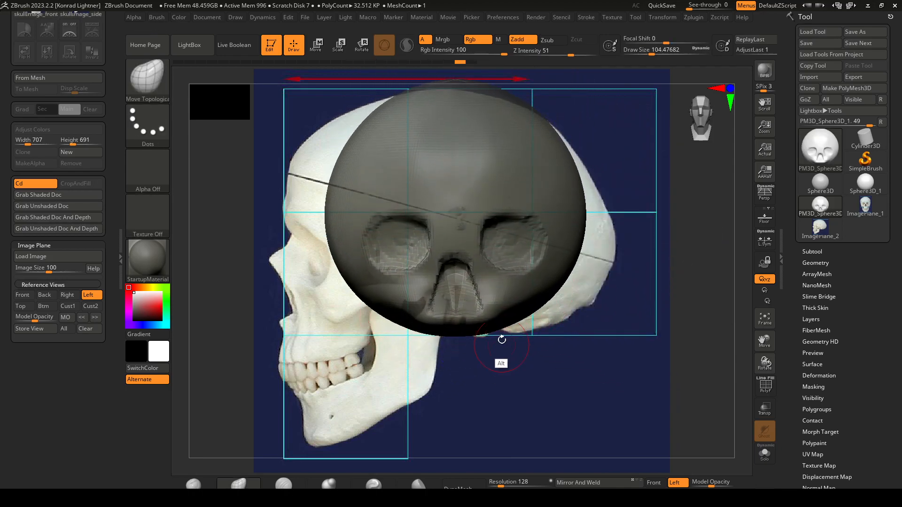
pyautogui.moveTo(427, 383); pyautogui.dragTo(466, 361)
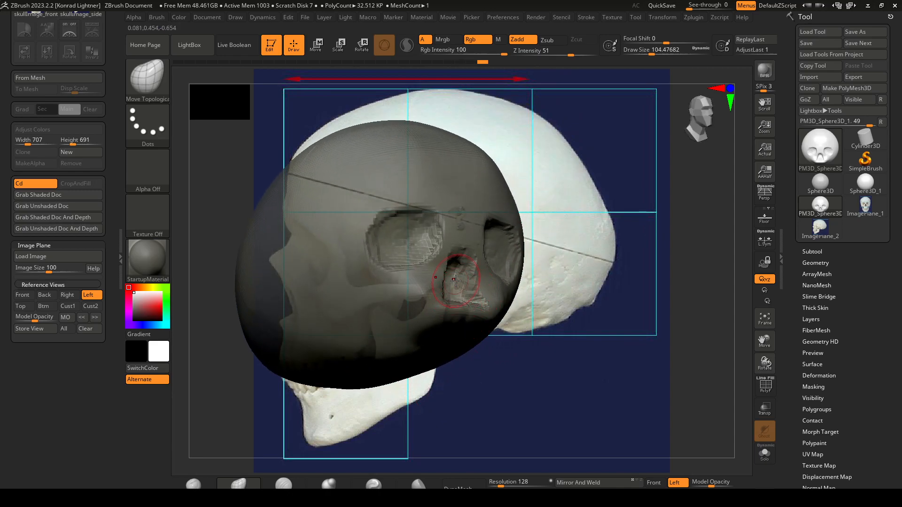
pyautogui.keyDown('shift'); pyautogui.moveTo(530, 375); pyautogui.dragTo(501, 385); pyautogui.keyUp('shift')
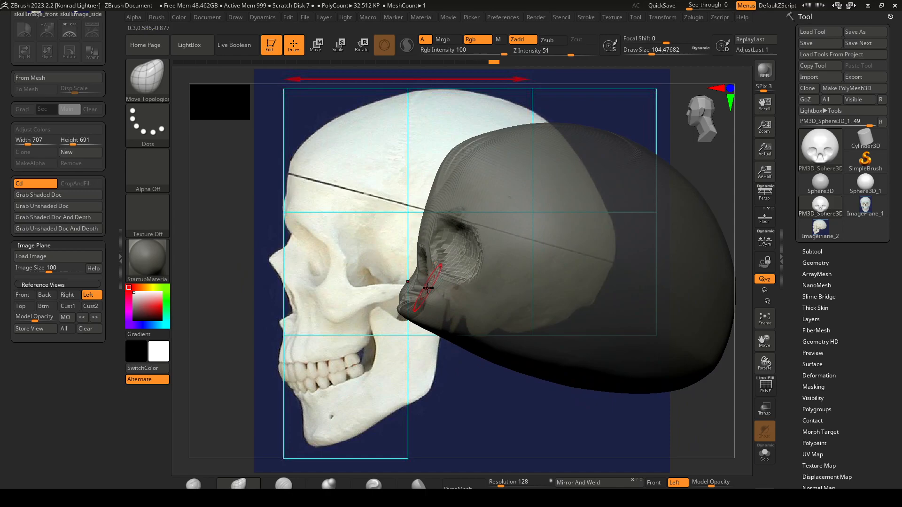
pyautogui.moveTo(425, 276); pyautogui.dragTo(423, 282)
pyautogui.hotkey('ctrl', 'z')
# Step: Reshape the upper jaw edge beneath the nasal opening from below with a draw size of about 149
pyautogui.moveTo(405, 378); pyautogui.dragTo(475, 332)
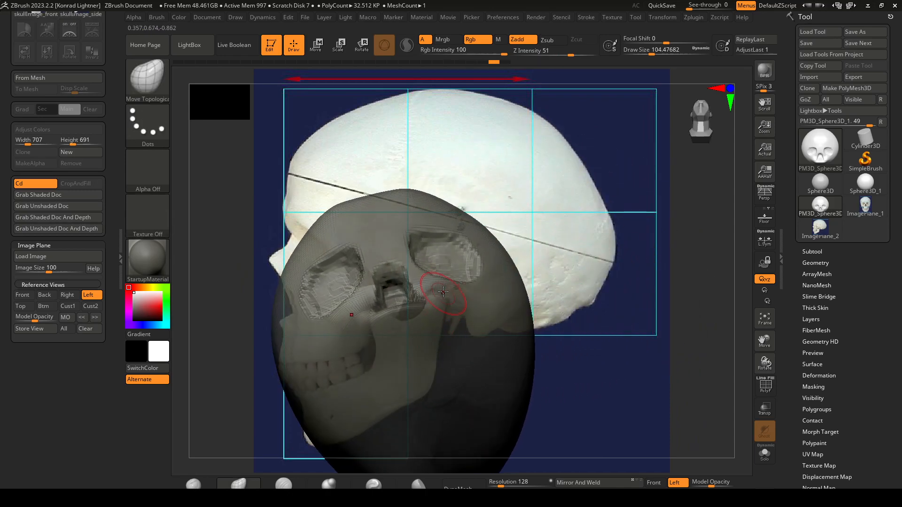
pyautogui.press('s')
pyautogui.moveTo(443, 292); pyautogui.dragTo(442, 292)
pyautogui.moveTo(533, 275); pyautogui.dragTo(600, 250)
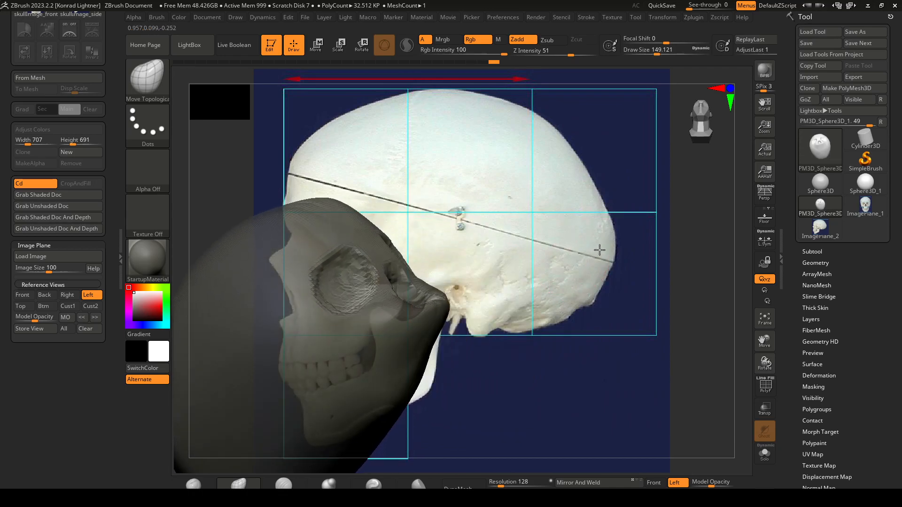
pyautogui.moveTo(425, 278); pyautogui.dragTo(426, 284)
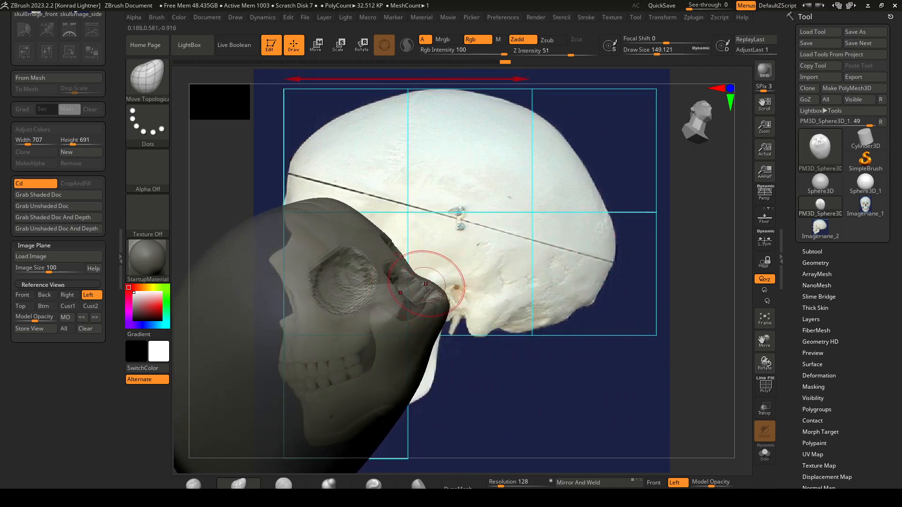
pyautogui.moveTo(515, 293); pyautogui.dragTo(469, 292)
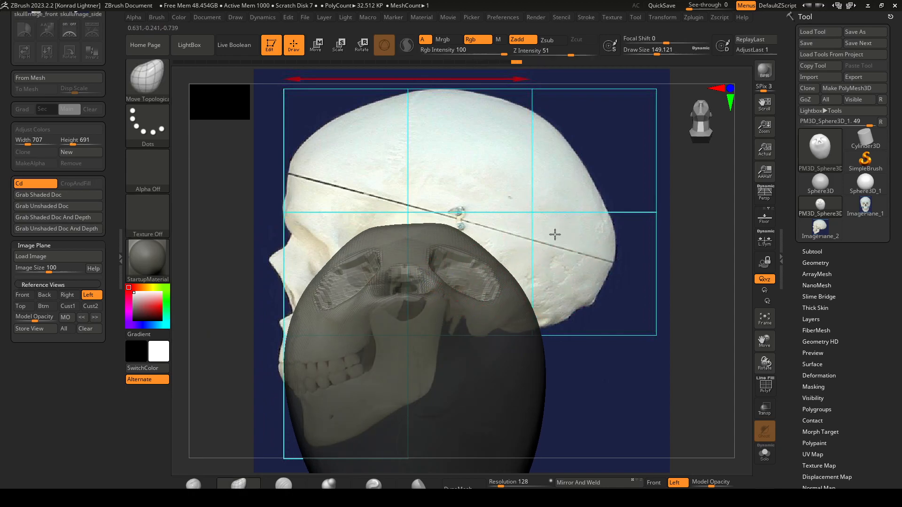
pyautogui.moveTo(558, 225); pyautogui.dragTo(497, 282)
pyautogui.moveTo(436, 281)
pyautogui.mouseDown()
pyautogui.moveTo(422, 279)
pyautogui.moveTo(419, 254)
pyautogui.mouseUp()
# Step: Check the face from several angles, set the brush draw size to about 187 and restore the Left reference view
pyautogui.moveTo(533, 364); pyautogui.dragTo(494, 386)
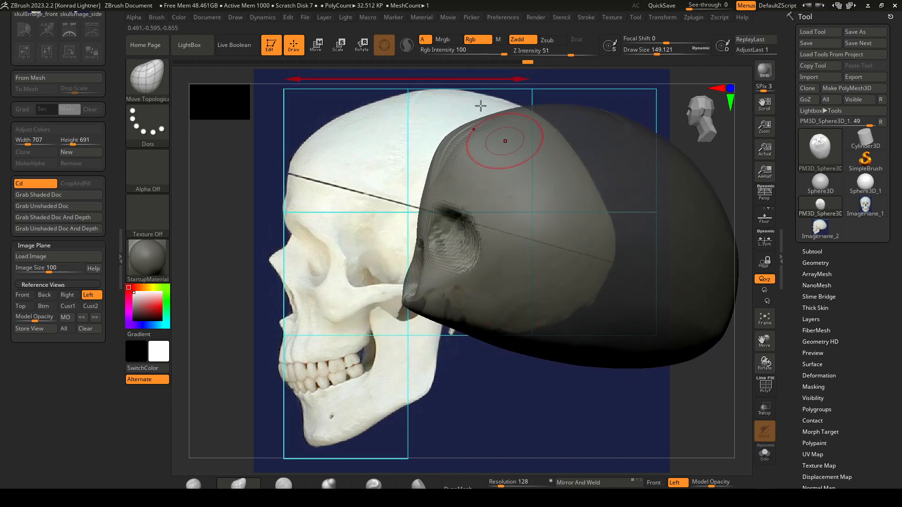
pyautogui.moveTo(359, 196)
pyautogui.mouseDown()
pyautogui.moveTo(348, 286)
pyautogui.moveTo(369, 284)
pyautogui.mouseUp()
pyautogui.press('s')
pyautogui.moveTo(413, 148)
pyautogui.mouseDown()
pyautogui.moveTo(423, 148)
pyautogui.moveTo(416, 147)
pyautogui.mouseUp()
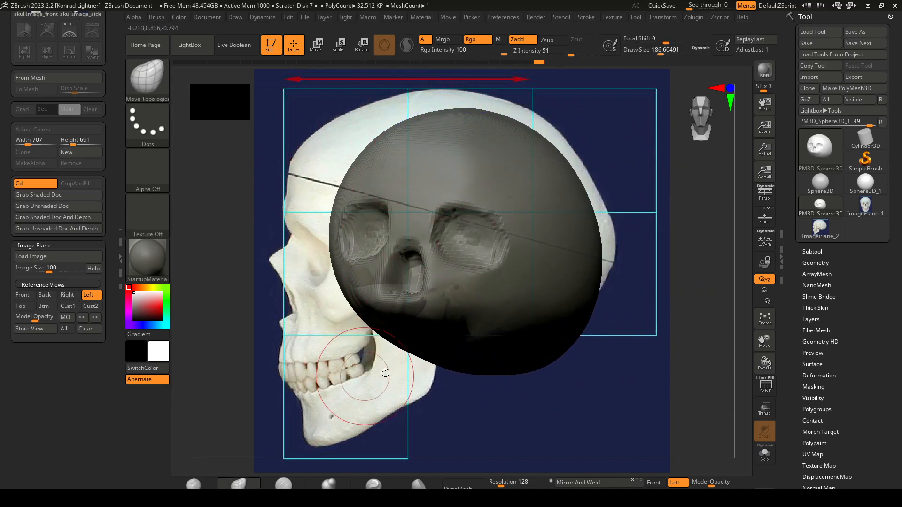
pyautogui.keyDown('shift'); pyautogui.moveTo(359, 381); pyautogui.dragTo(362, 406); pyautogui.keyUp('shift')
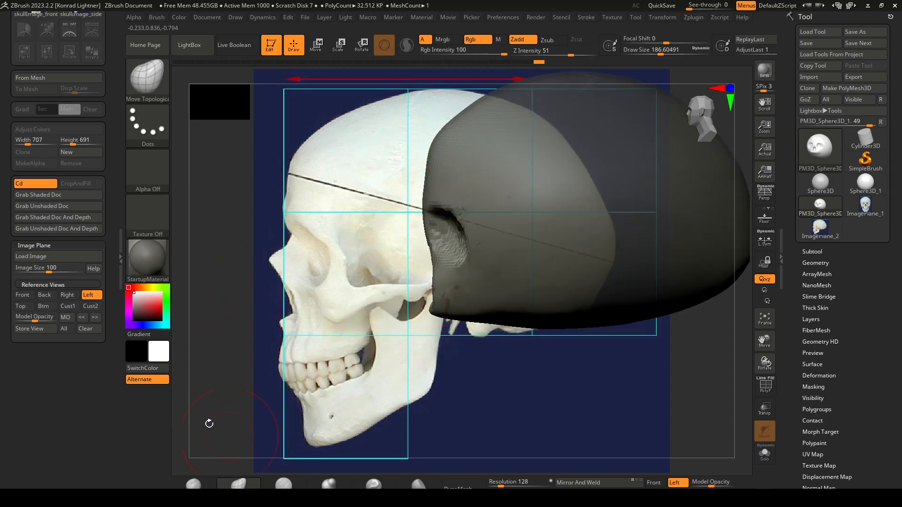
pyautogui.click(86, 304)
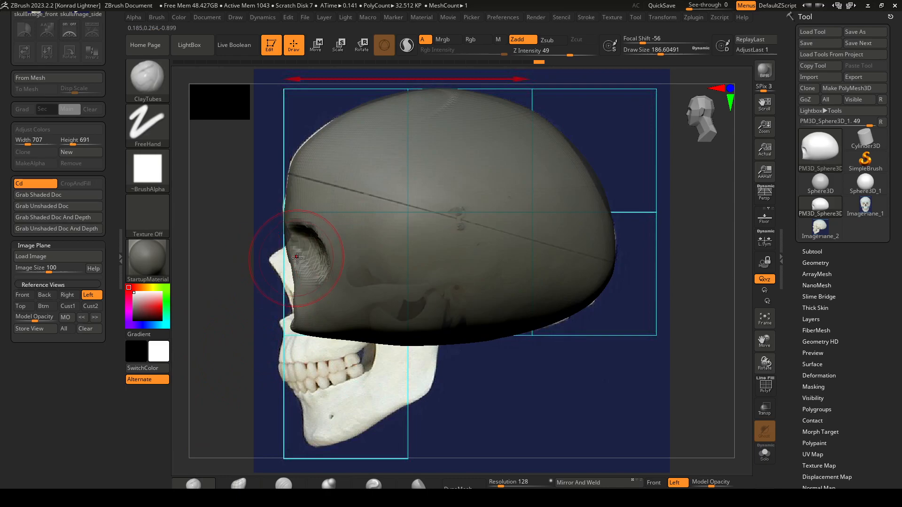
# Step: Select the Move Topological brush, restore the Left reference view and store it
pyautogui.moveTo(276, 261); pyautogui.dragTo(257, 344)
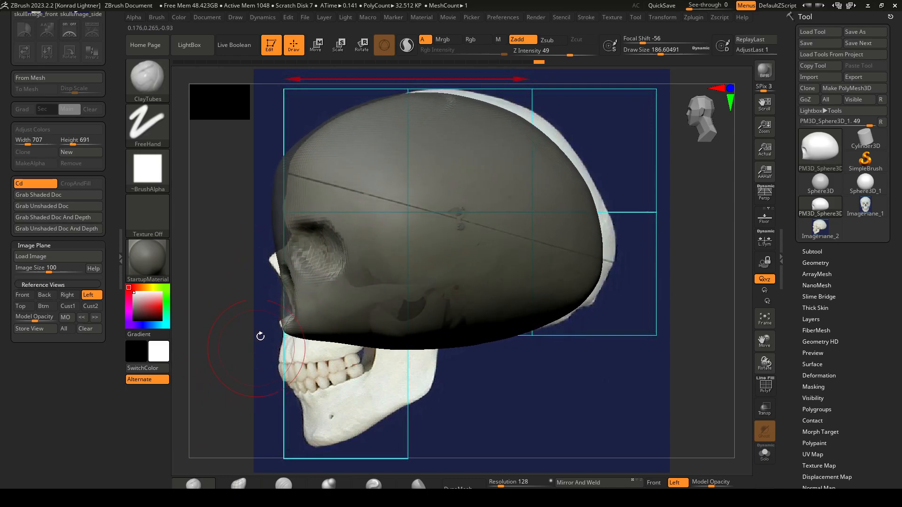
pyautogui.click(238, 481)
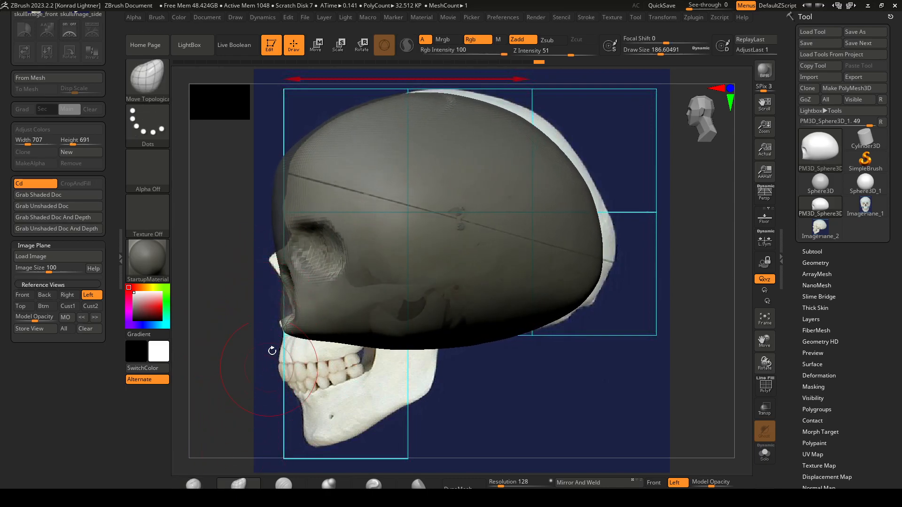
pyautogui.click(90, 296)
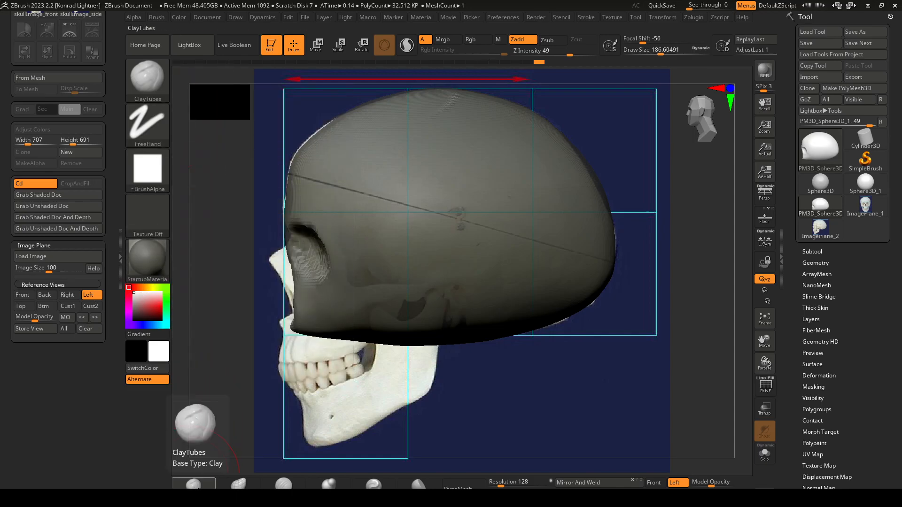
pyautogui.click(52, 332)
pyautogui.click(239, 484)
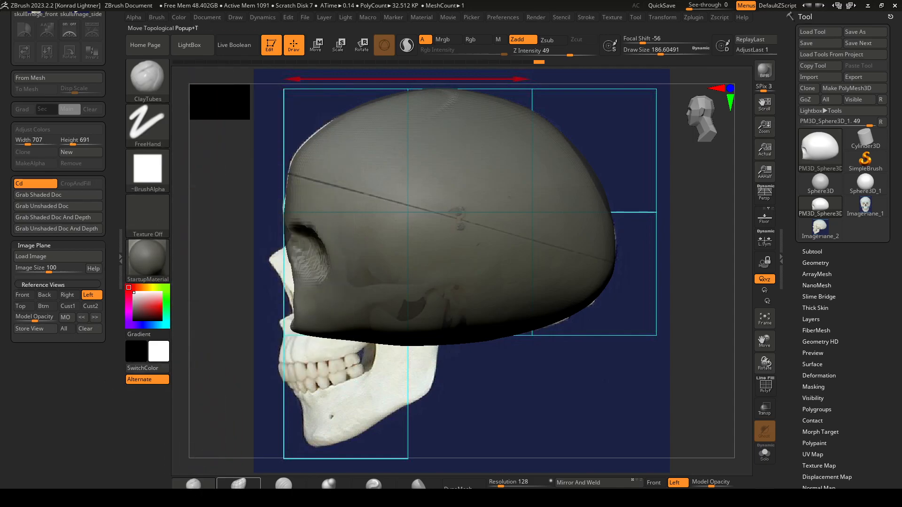
pyautogui.click(42, 329)
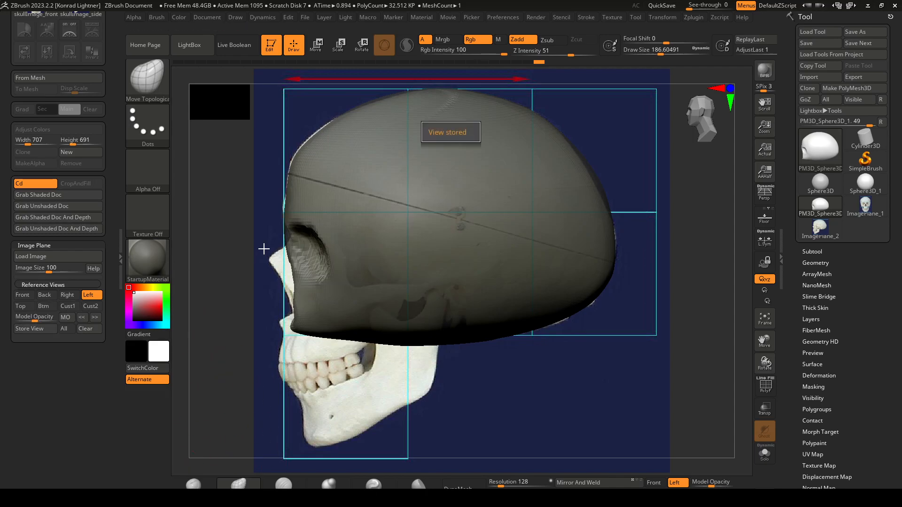
# Step: Pull the nasal bridge forward to the nose tip of the side reference with a draw size of about 128
pyautogui.press('s')
pyautogui.moveTo(289, 254); pyautogui.dragTo(284, 253)
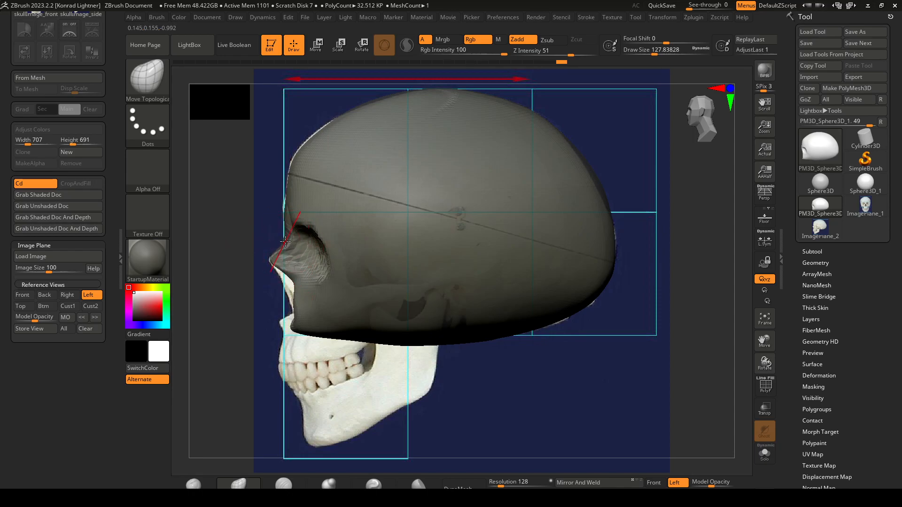
pyautogui.moveTo(285, 240); pyautogui.dragTo(290, 241, button='right')
# Step: Reshape the nose tip above the nasal opening from the front and other angles, ending with a draw size of about 71
pyautogui.moveTo(325, 412)
pyautogui.mouseDown()
pyautogui.moveTo(345, 413)
pyautogui.moveTo(359, 395)
pyautogui.mouseUp()
pyautogui.keyDown('alt'); pyautogui.moveTo(388, 333); pyautogui.dragTo(423, 355); pyautogui.keyUp('alt')
pyautogui.press('s')
pyautogui.moveTo(313, 258); pyautogui.dragTo(316, 258)
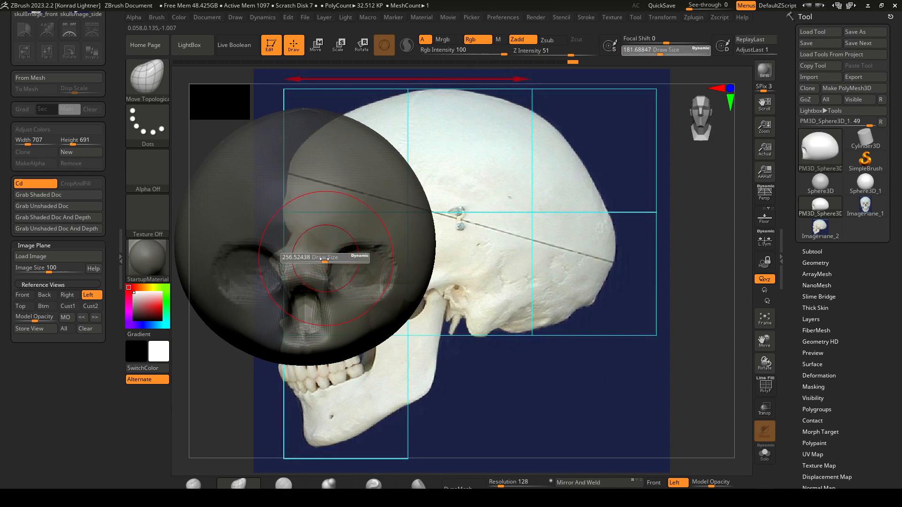
pyautogui.moveTo(476, 394); pyautogui.dragTo(442, 383)
pyautogui.moveTo(288, 329); pyautogui.dragTo(316, 338)
pyautogui.press('s')
pyautogui.moveTo(329, 282); pyautogui.dragTo(316, 283)
pyautogui.moveTo(310, 301); pyautogui.dragTo(306, 295)
pyautogui.moveTo(291, 350); pyautogui.dragTo(290, 394)
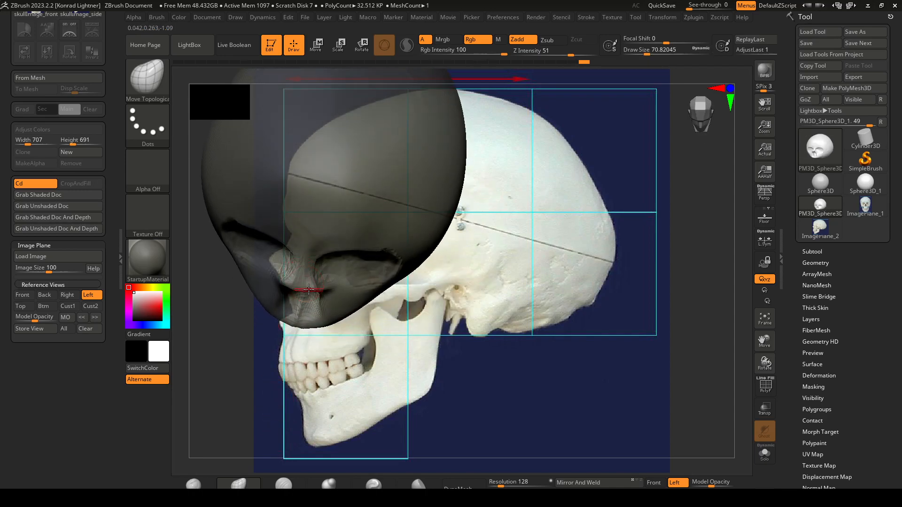
pyautogui.keyDown('shift'); pyautogui.moveTo(339, 429); pyautogui.dragTo(305, 361); pyautogui.keyUp('shift')
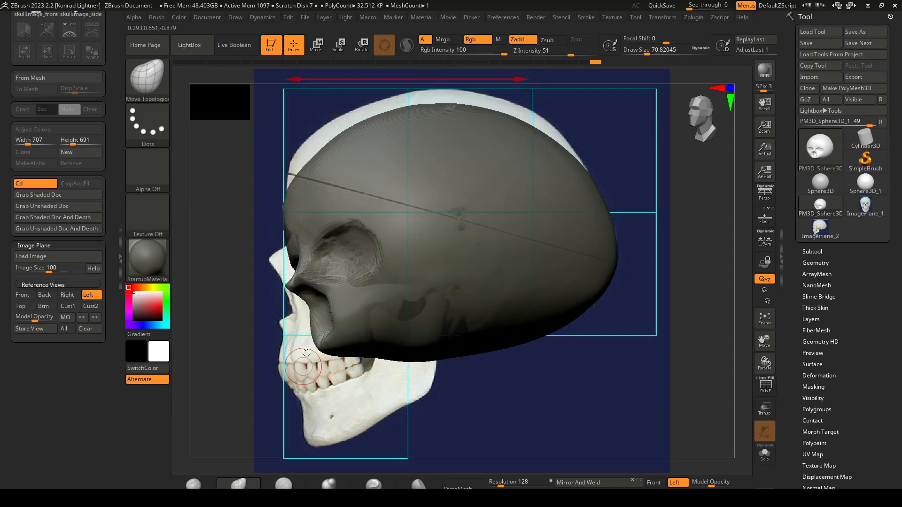
# Step: Smooth the nose tip and refine the nasal bridge between the eye sockets with a draw size of about 116
pyautogui.keyDown('shift'); pyautogui.moveTo(303, 277); pyautogui.dragTo(316, 283); pyautogui.keyUp('shift')
pyautogui.moveTo(283, 355)
pyautogui.mouseDown()
pyautogui.moveTo(283, 412)
pyautogui.moveTo(288, 379)
pyautogui.mouseUp()
pyautogui.press('s')
pyautogui.moveTo(301, 254); pyautogui.dragTo(307, 250)
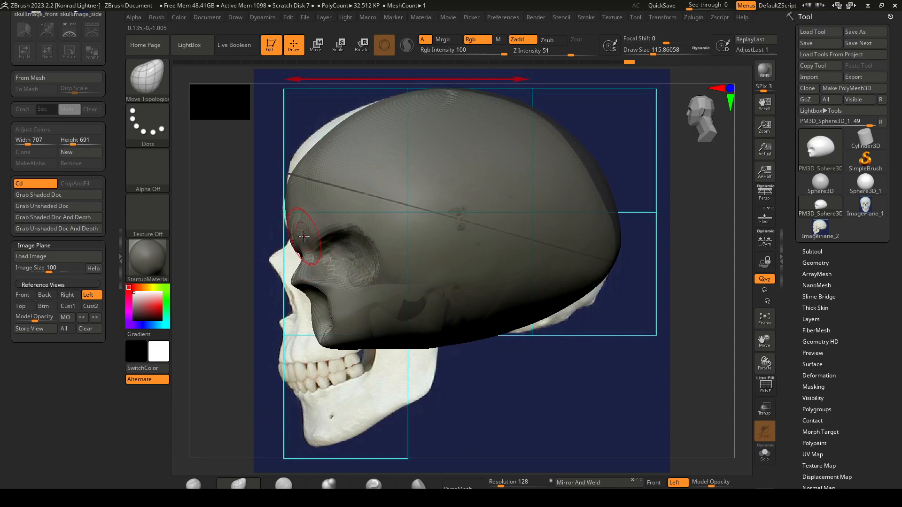
pyautogui.moveTo(282, 409); pyautogui.dragTo(258, 213)
# Step: In the Left reference view, pull the underside of the nose onto the reference profile with a draw size of about 163
pyautogui.click(88, 296)
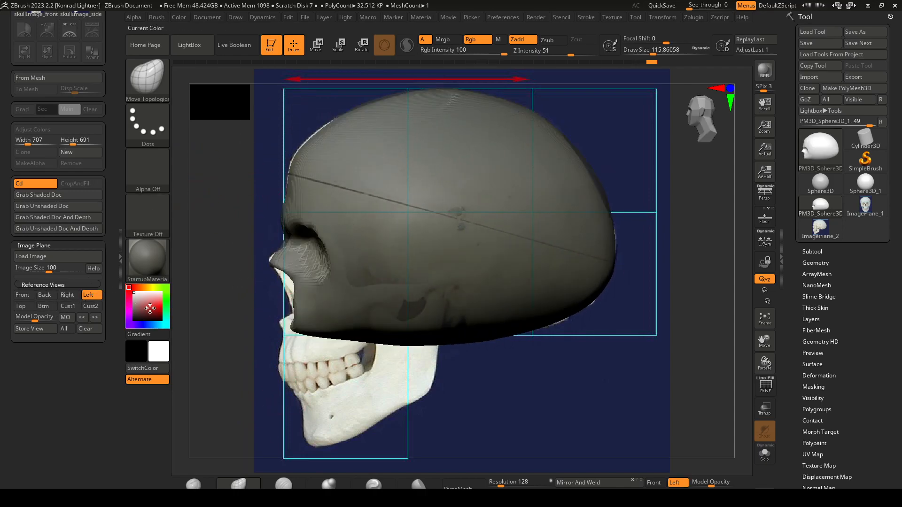
pyautogui.press('s')
pyautogui.moveTo(294, 277); pyautogui.dragTo(270, 256)
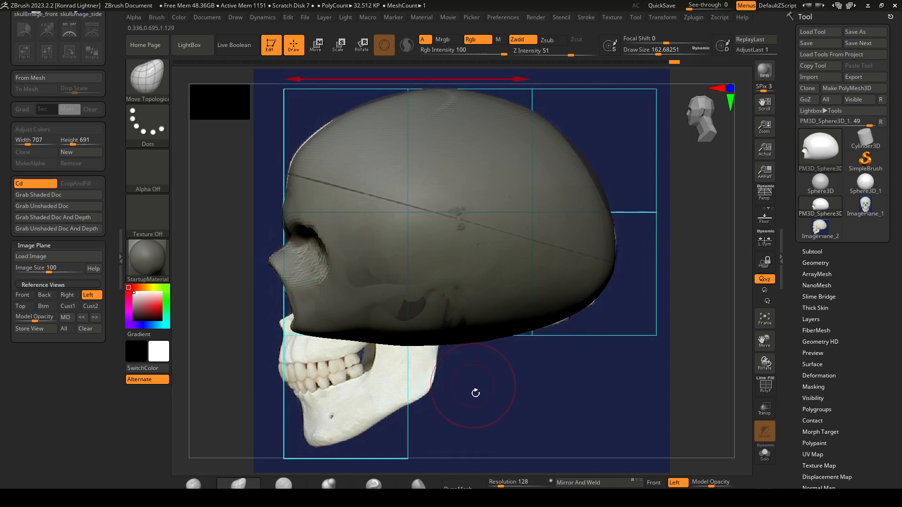
# Step: Switch the skull mesh to a coarser polygon density and pull the upper jaw edge forward to the side reference
pyautogui.click(476, 486)
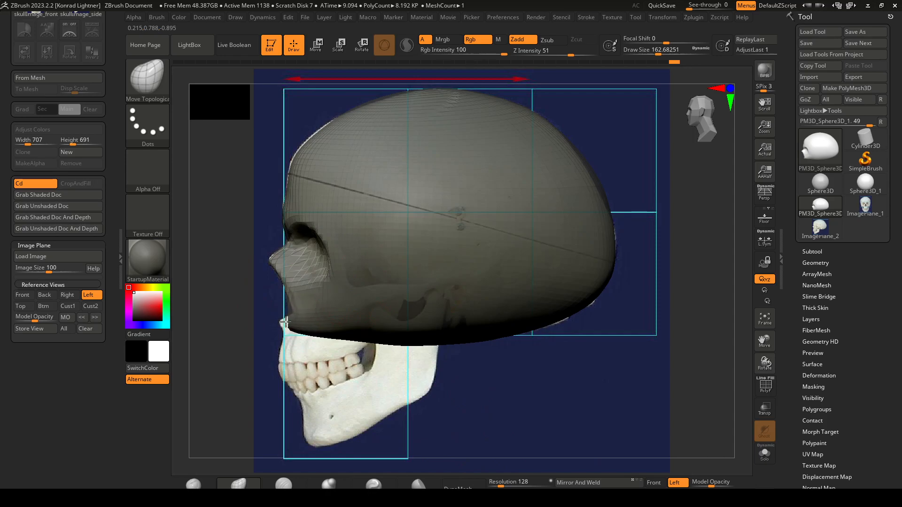
pyautogui.moveTo(284, 313); pyautogui.dragTo(293, 305)
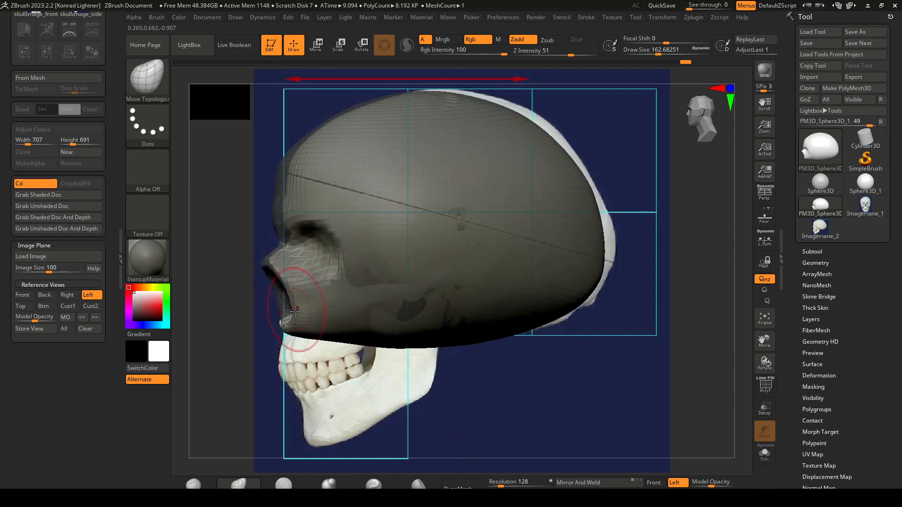
pyautogui.moveTo(264, 316); pyautogui.dragTo(329, 396)
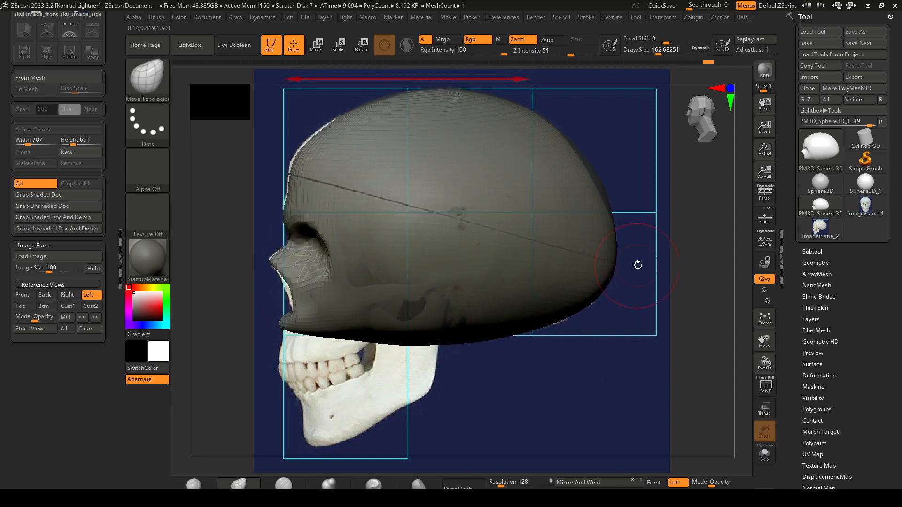
pyautogui.moveTo(629, 148)
pyautogui.keyDown('ctrl'); pyautogui.mouseDown()
pyautogui.moveTo(652, 190)
pyautogui.moveTo(666, 266)
pyautogui.mouseUp(); pyautogui.keyUp('ctrl')
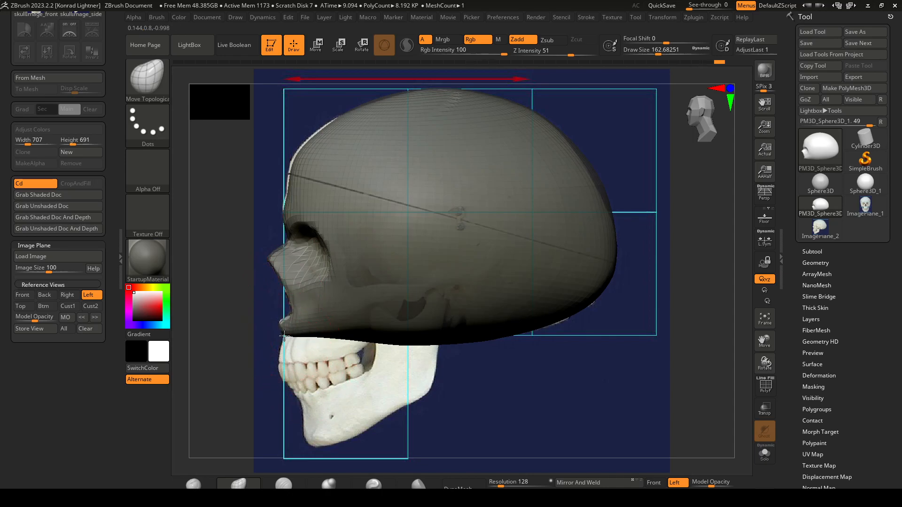
# Step: Push both eye sockets inward from several front angles with Move Topological at a draw size of about 140
pyautogui.moveTo(303, 434); pyautogui.dragTo(334, 437)
pyautogui.press('s')
pyautogui.moveTo(330, 316); pyautogui.dragTo(336, 316)
pyautogui.keyDown('alt'); pyautogui.moveTo(407, 338); pyautogui.dragTo(463, 349); pyautogui.keyUp('alt')
pyautogui.moveTo(503, 267)
pyautogui.mouseDown()
pyautogui.moveTo(466, 283)
pyautogui.moveTo(379, 278)
pyautogui.mouseUp()
pyautogui.press('s')
pyautogui.moveTo(350, 408); pyautogui.dragTo(388, 392)
pyautogui.moveTo(361, 269)
pyautogui.keyDown('alt'); pyautogui.mouseDown()
pyautogui.moveTo(353, 284)
pyautogui.moveTo(376, 276)
pyautogui.moveTo(351, 272)
pyautogui.mouseUp(); pyautogui.keyUp('alt')
pyautogui.moveTo(388, 395); pyautogui.dragTo(361, 337)
pyautogui.moveTo(397, 252)
pyautogui.keyDown('alt'); pyautogui.mouseDown()
pyautogui.moveTo(378, 258)
pyautogui.moveTo(381, 250)
pyautogui.moveTo(395, 256)
pyautogui.mouseUp(); pyautogui.keyUp('alt')
pyautogui.moveTo(531, 248); pyautogui.dragTo(559, 277)
pyautogui.moveTo(394, 271)
pyautogui.keyDown('alt'); pyautogui.mouseDown()
pyautogui.moveTo(373, 271)
pyautogui.moveTo(412, 258)
pyautogui.mouseUp(); pyautogui.keyUp('alt')
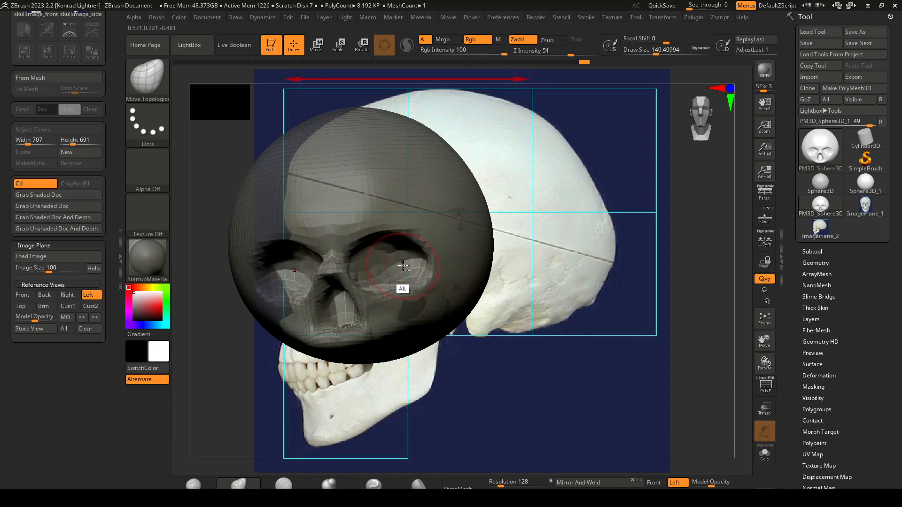
pyautogui.moveTo(595, 294); pyautogui.dragTo(611, 297)
# Step: Refine the brow edge and the base of the nasal opening, reducing the draw size to about 101
pyautogui.press('s')
pyautogui.moveTo(368, 227); pyautogui.dragTo(377, 228)
pyautogui.press('s')
pyautogui.moveTo(367, 306); pyautogui.dragTo(352, 306)
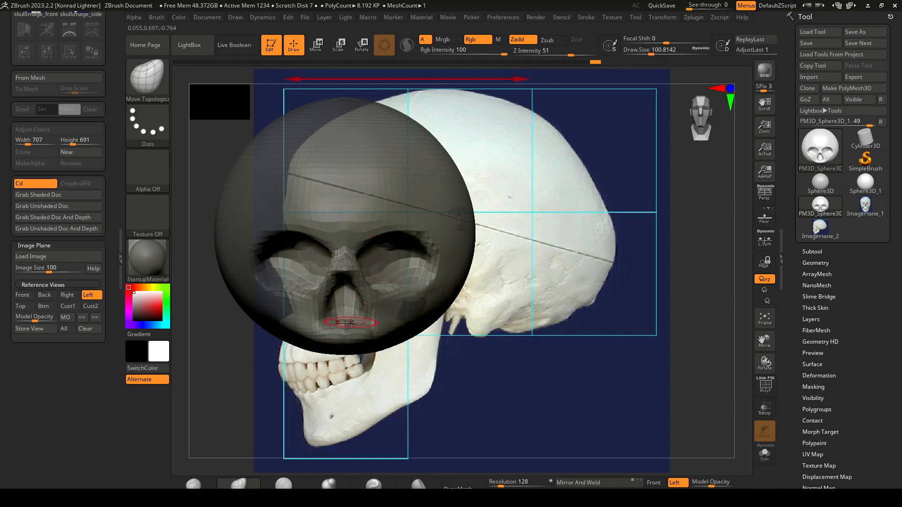
pyautogui.moveTo(407, 421)
pyautogui.mouseDown()
pyautogui.moveTo(359, 413)
pyautogui.moveTo(404, 414)
pyautogui.moveTo(390, 416)
pyautogui.mouseUp()
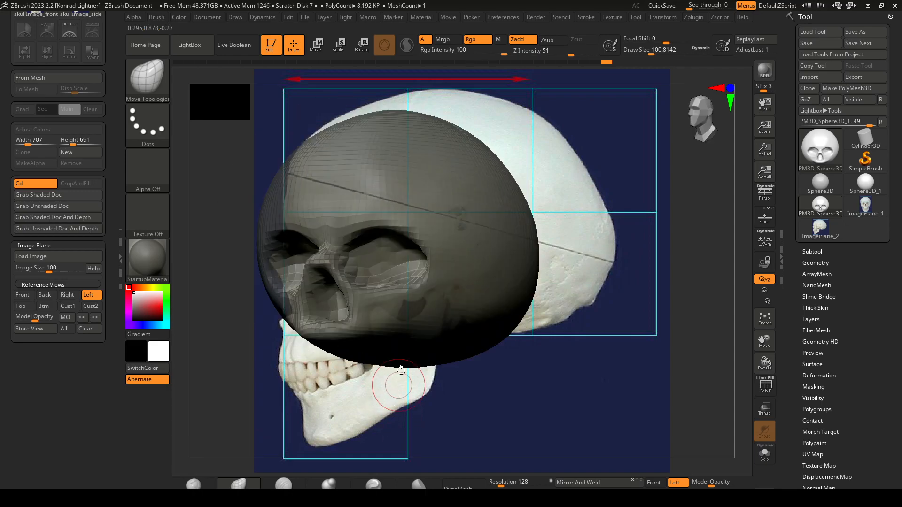
# Step: Compare the face with the Front reference view, set the draw size to about 149 and switch back to Left
pyautogui.click(22, 295)
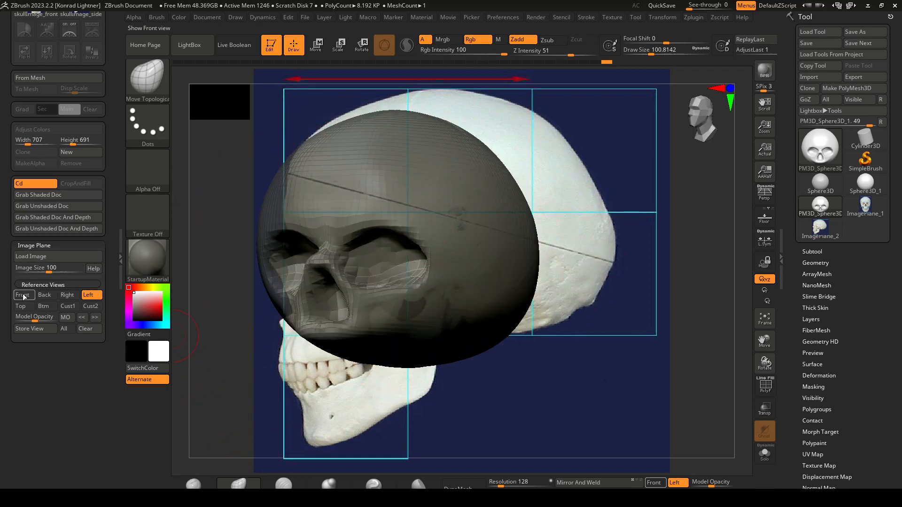
pyautogui.keyDown('alt'); pyautogui.moveTo(562, 349); pyautogui.dragTo(388, 367); pyautogui.keyUp('alt')
pyautogui.press('s')
pyautogui.moveTo(454, 309)
pyautogui.mouseDown()
pyautogui.moveTo(414, 315)
pyautogui.moveTo(407, 328)
pyautogui.moveTo(430, 331)
pyautogui.moveTo(226, 305)
pyautogui.mouseUp()
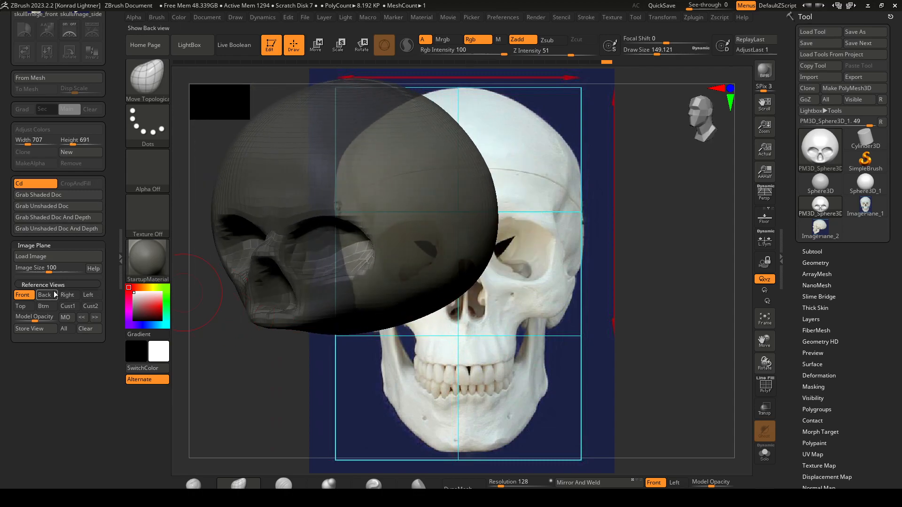
pyautogui.click(90, 296)
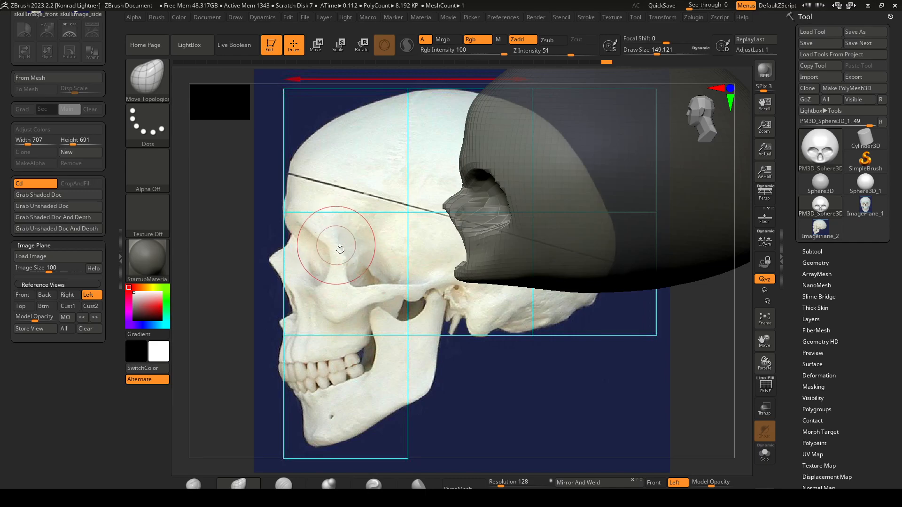
# Step: Push the temples inward behind the eye sockets with a draw size of about 212 and smooth the hollows
pyautogui.press('s')
pyautogui.moveTo(548, 197)
pyautogui.mouseDown()
pyautogui.moveTo(566, 206)
pyautogui.moveTo(523, 220)
pyautogui.mouseUp()
pyautogui.press('s')
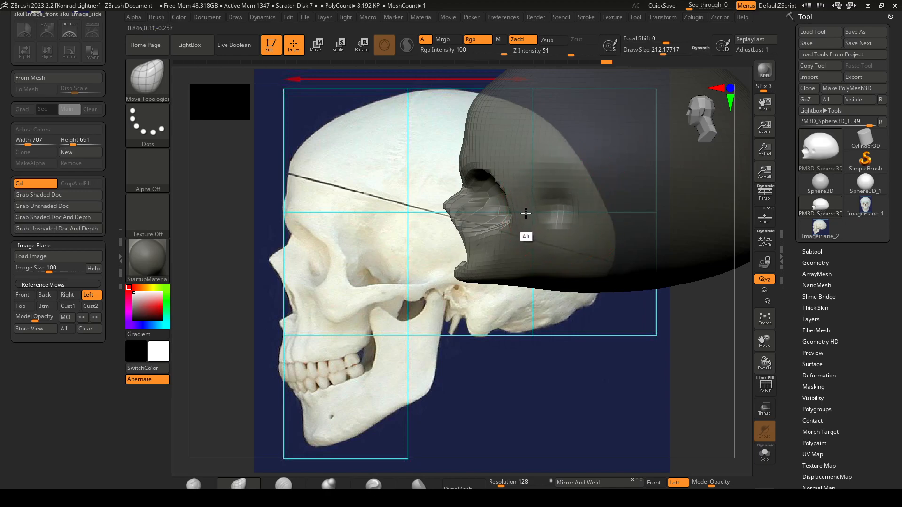
pyautogui.moveTo(459, 350)
pyautogui.mouseDown()
pyautogui.moveTo(515, 344)
pyautogui.moveTo(519, 359)
pyautogui.mouseUp()
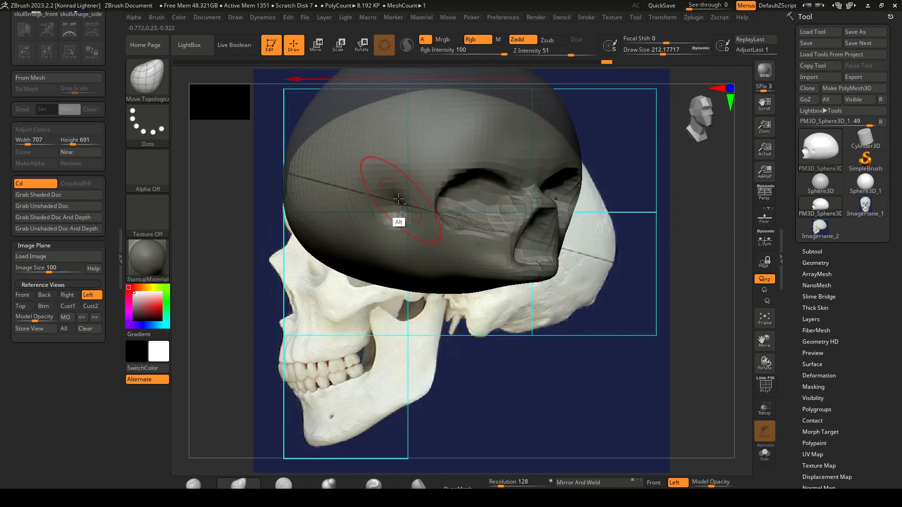
pyautogui.press('shift')
pyautogui.keyDown('shift'); pyautogui.moveTo(389, 213); pyautogui.dragTo(391, 202); pyautogui.keyUp('shift')
# Step: Deepen the temple hollows beside the eye sockets and check them from the front and side
pyautogui.moveTo(512, 355); pyautogui.dragTo(434, 360)
pyautogui.keyDown('alt'); pyautogui.moveTo(523, 214); pyautogui.dragTo(492, 211); pyautogui.keyUp('alt')
pyautogui.moveTo(498, 372)
pyautogui.mouseDown()
pyautogui.moveTo(466, 380)
pyautogui.moveTo(491, 394)
pyautogui.mouseUp()
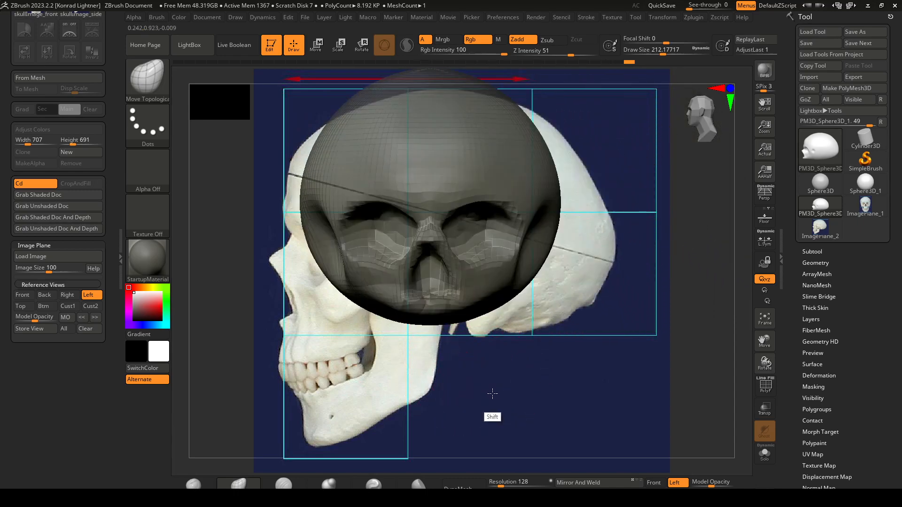
pyautogui.moveTo(597, 302); pyautogui.dragTo(554, 321)
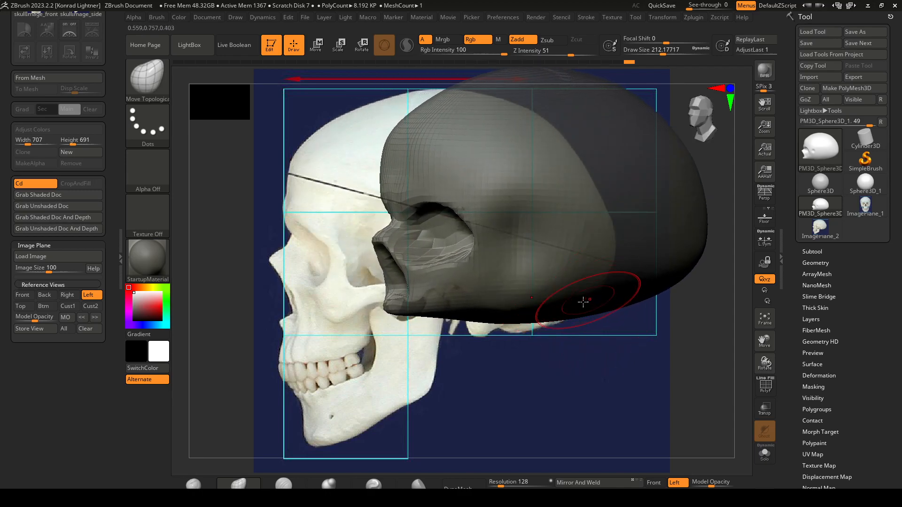